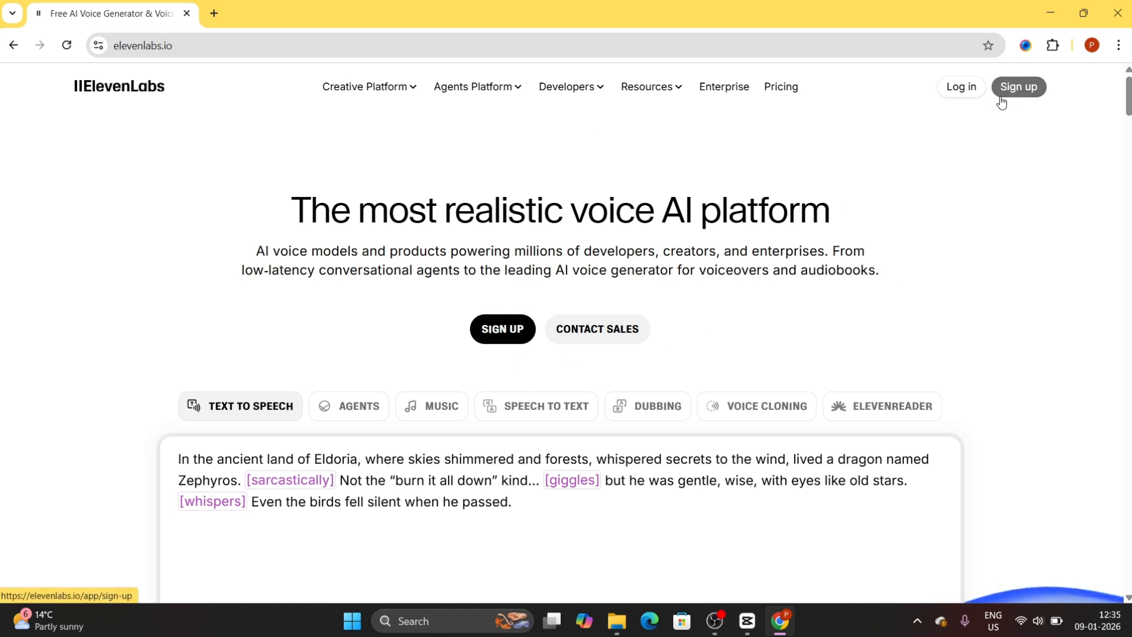
- Sign up for a new ElevenLabs account using Google
left_click(513, 328)
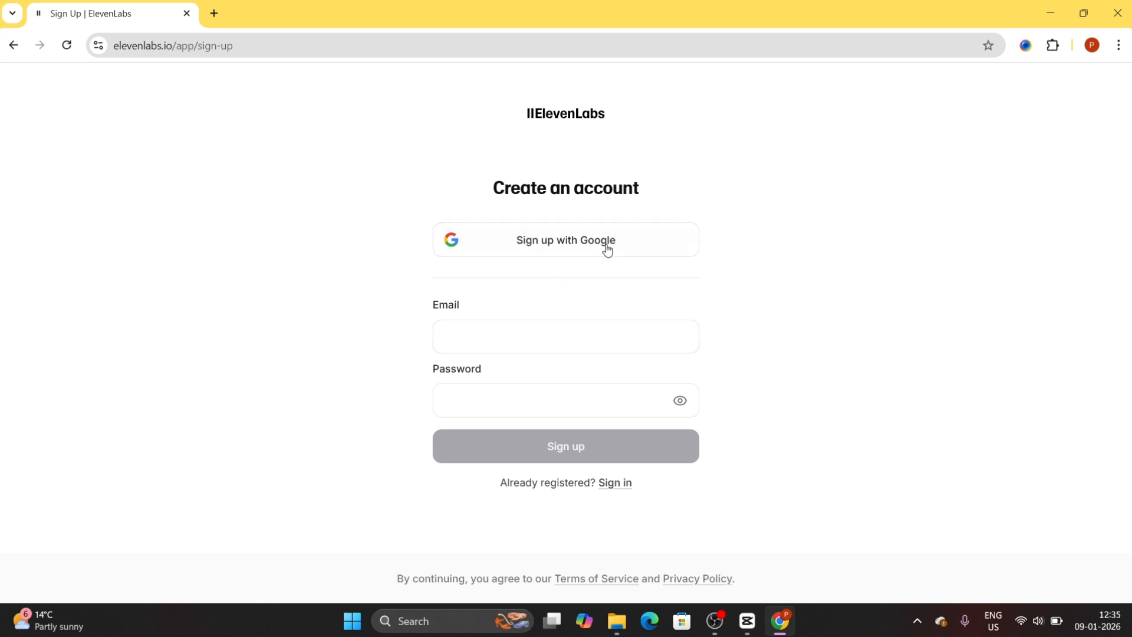
left_click(587, 246)
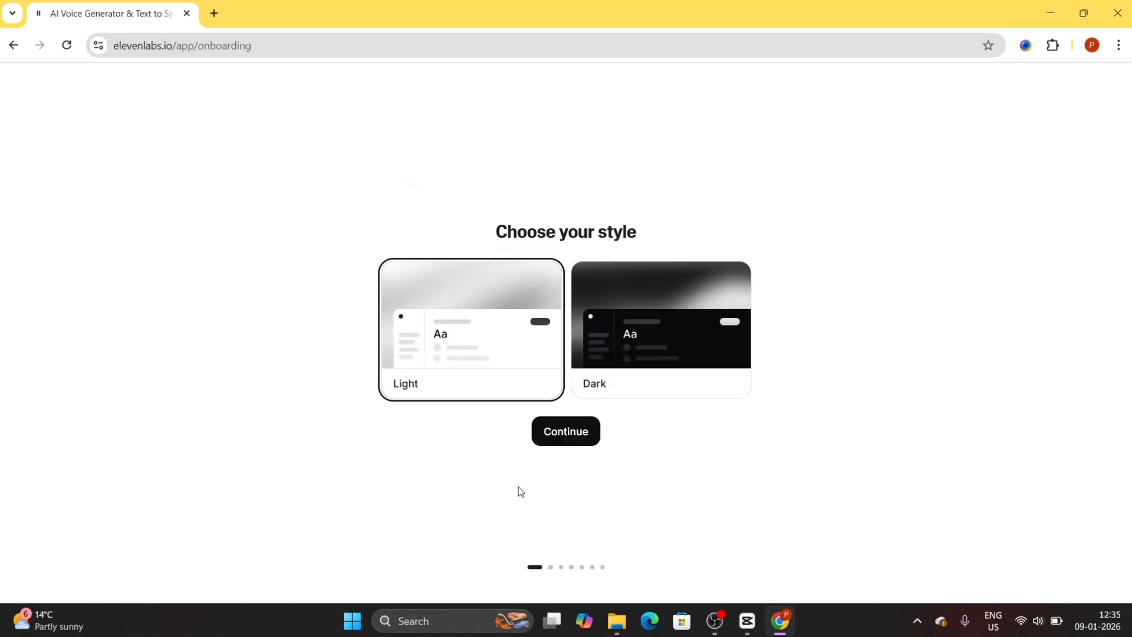
- Choose the Dark style in the onboarding and skip the paid plan selection
left_click(651, 329)
left_click(561, 425)
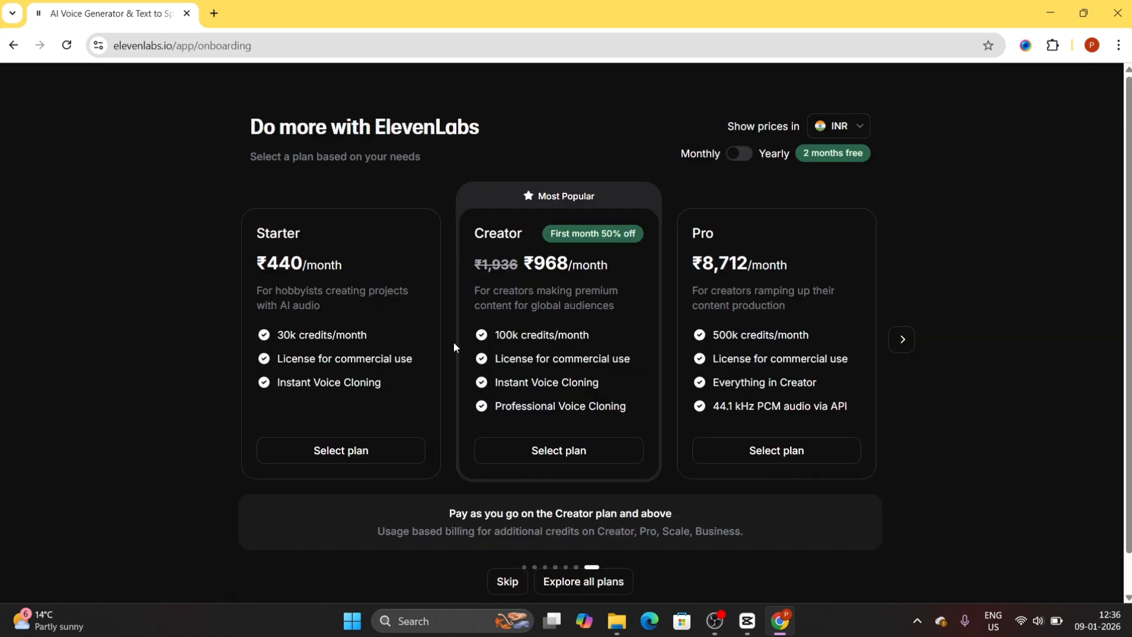
scroll(630, 274, "down", 1)
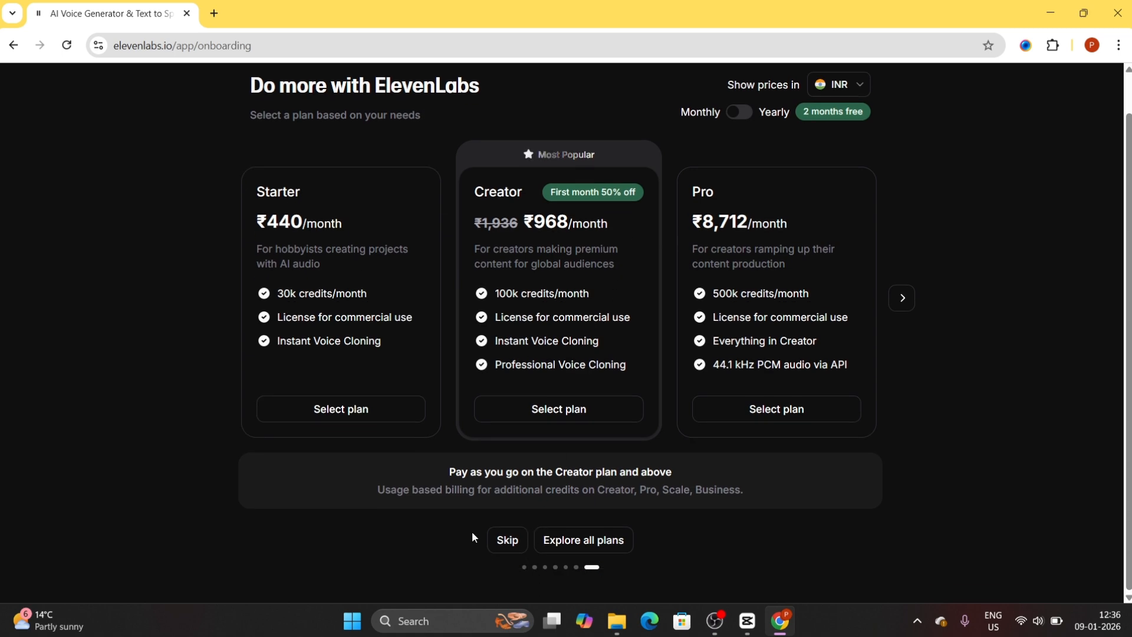
left_click(506, 540)
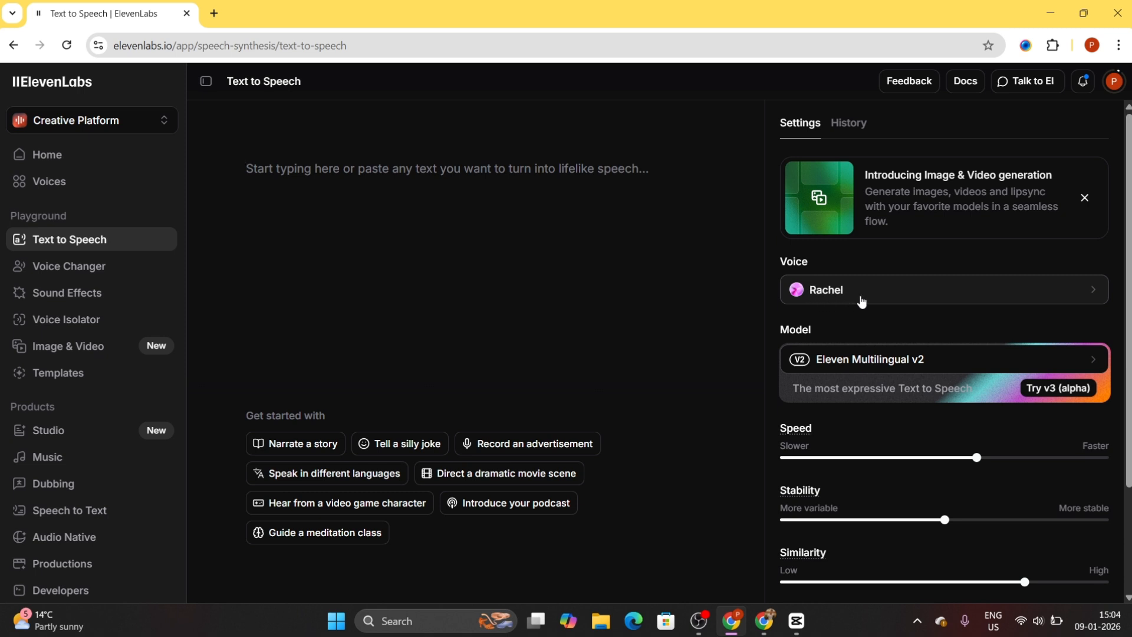
- Select Eleven Multilingual v2 as the Text to Speech model and look over the voice settings
left_click(870, 366)
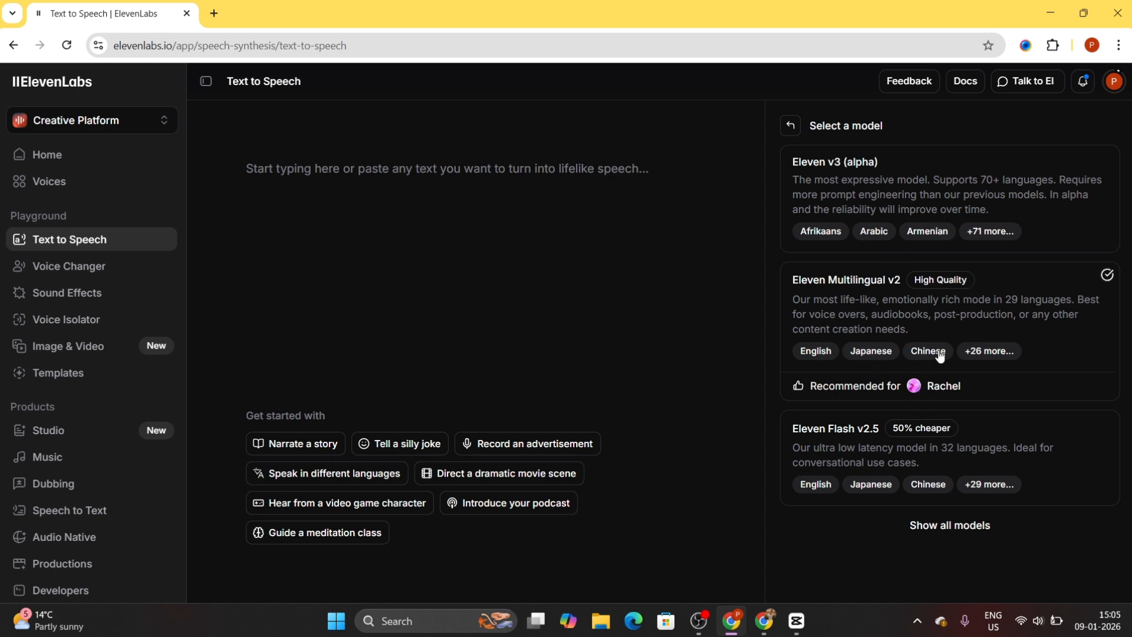
left_click(920, 316)
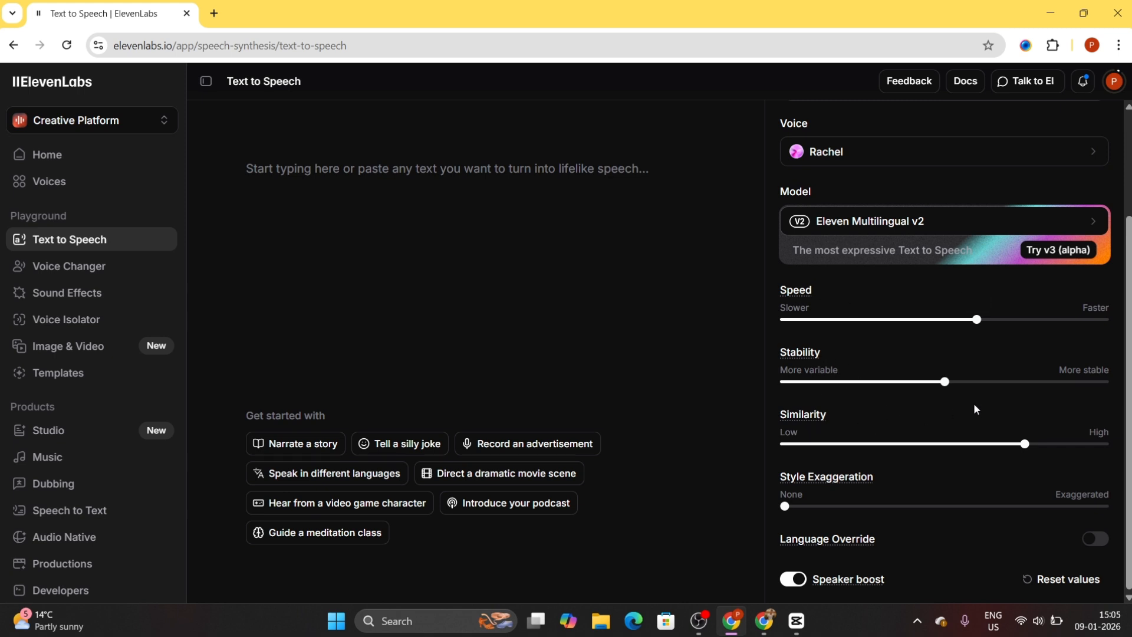
scroll(891, 397, "up", 3)
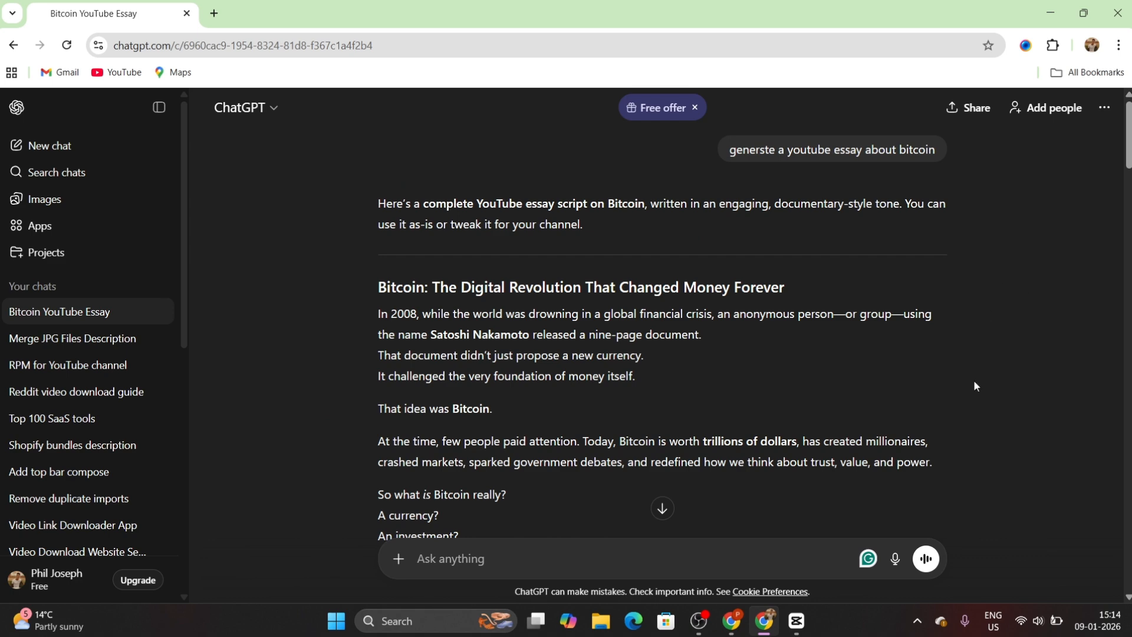
- Copy the title and introduction of the Bitcoin essay from the ChatGPT chat into the ElevenLabs Text to Speech editor
scroll(996, 377, "down", 3)
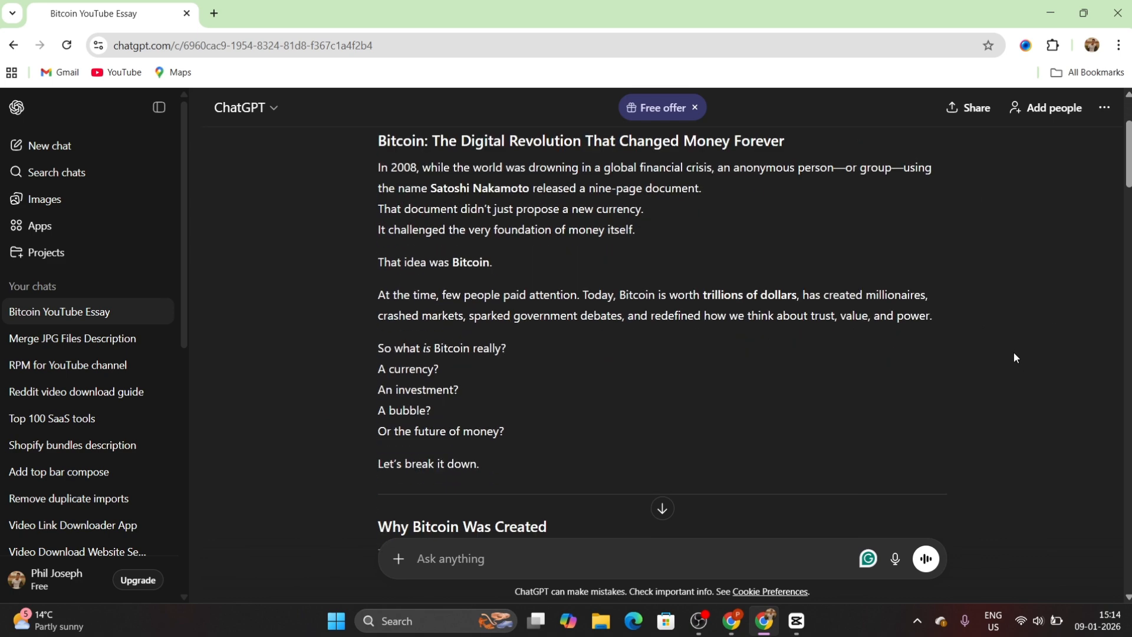
scroll(1008, 345, "up", 3)
scroll(982, 328, "down", 3)
scroll(973, 323, "up", 2)
scroll(1002, 333, "down", 1)
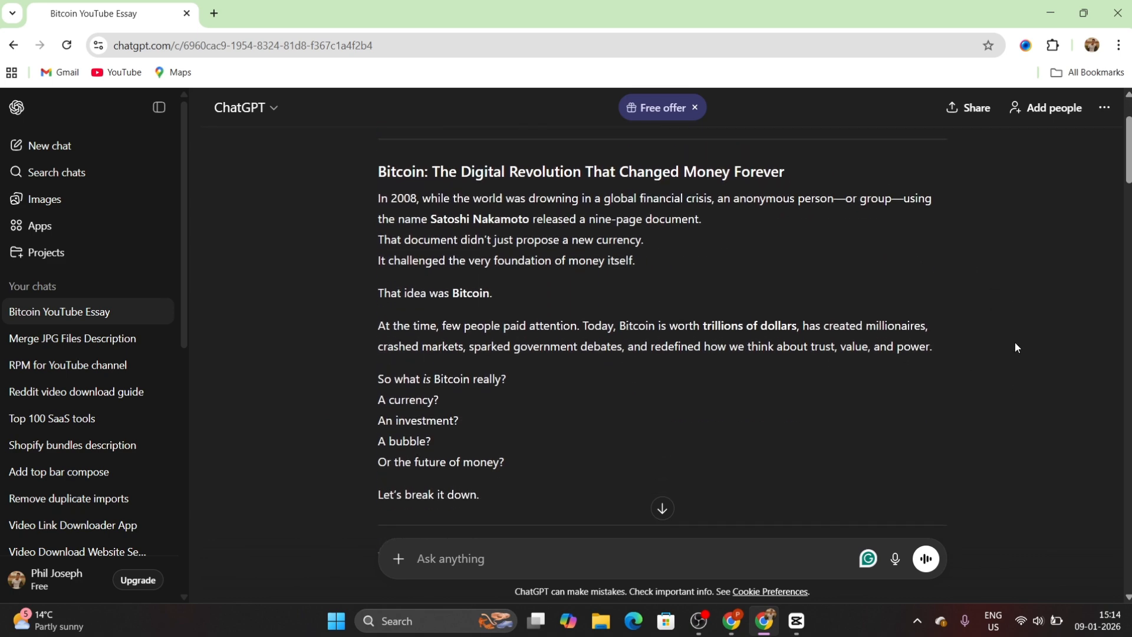
scroll(973, 366, "up", 2)
scroll(392, 254, "down", 2)
left_click_drag(382, 147, 486, 391)
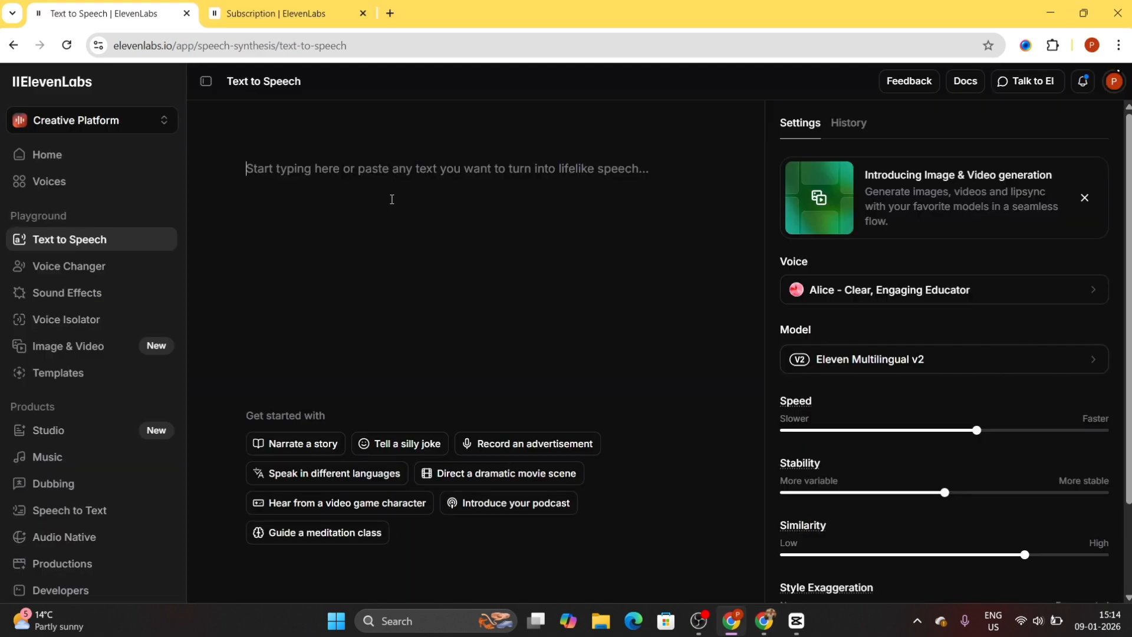
type("Bitcoin: The Digital Revolution That Changed Money Forever  In 2008, while the world was drowning in a global financial crisis, an anonymous person—or group—using the name Satoshi Nakamoto released a nine-page document. That document didn’t just propose a new currency. It challenged the very foundation of money itself.  That idea was Bitcoin.  At the time, few people paid attention. Today, Bitcoin is worth trillions of dollars, has created millionaires, crashed markets, sparked government debates, and redefined how we think about trust, value, and power.  So what is Bitcoin really? A currency? An investment? A bubble? Or the future of money?  Let’s break it down.")
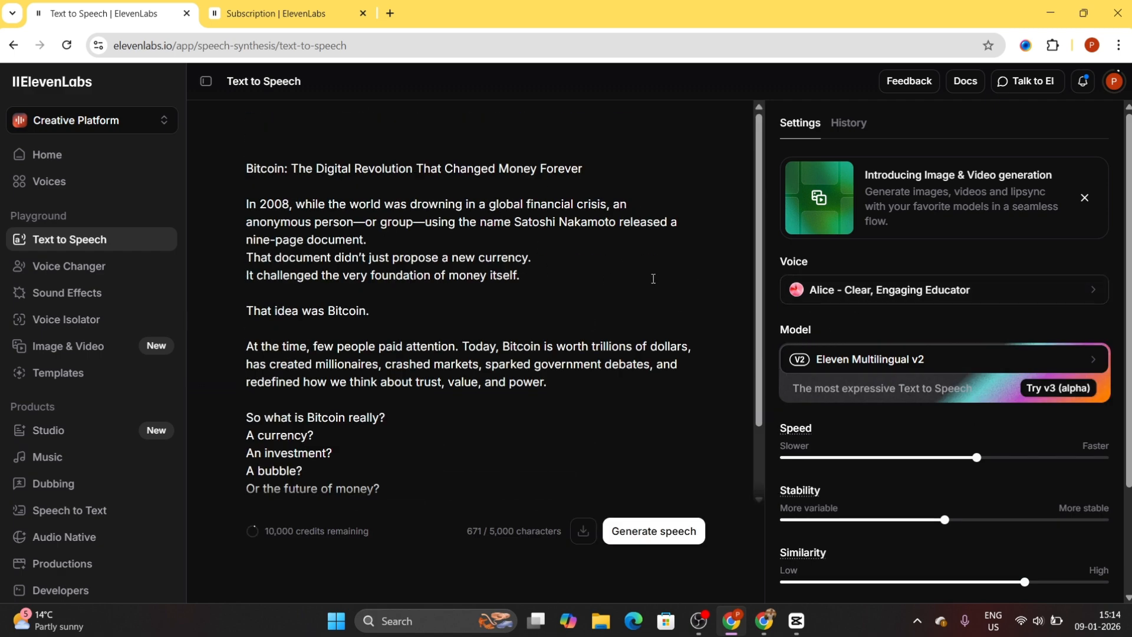
- Browse the available voices and listen to the previews of the Adam, Alice and Bill voices
left_click(882, 301)
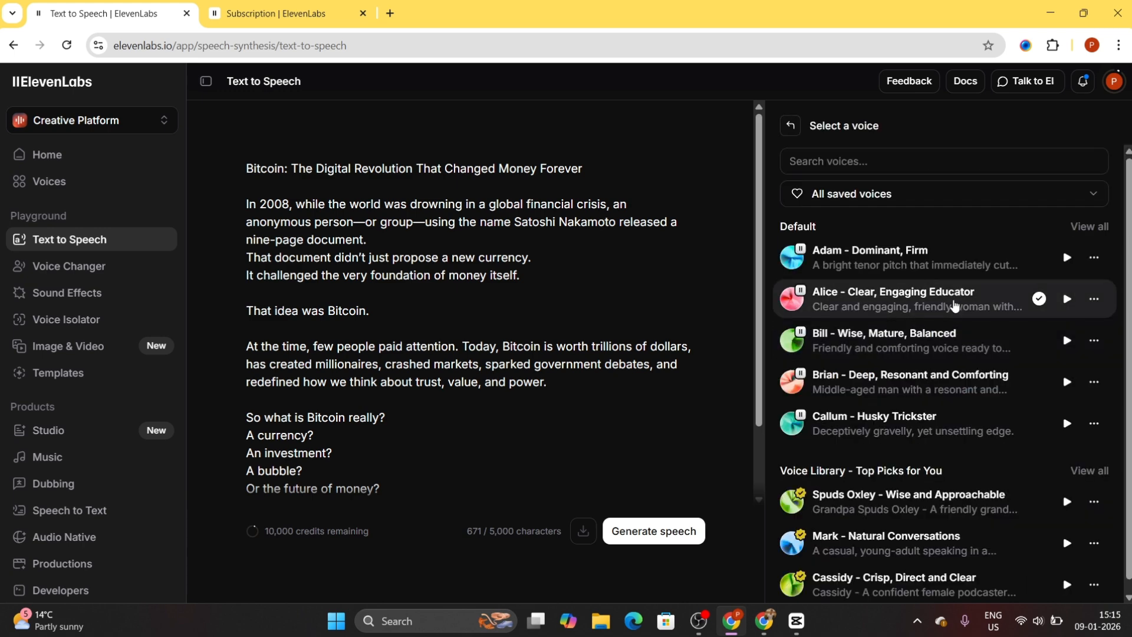
scroll(944, 346, "down", 1)
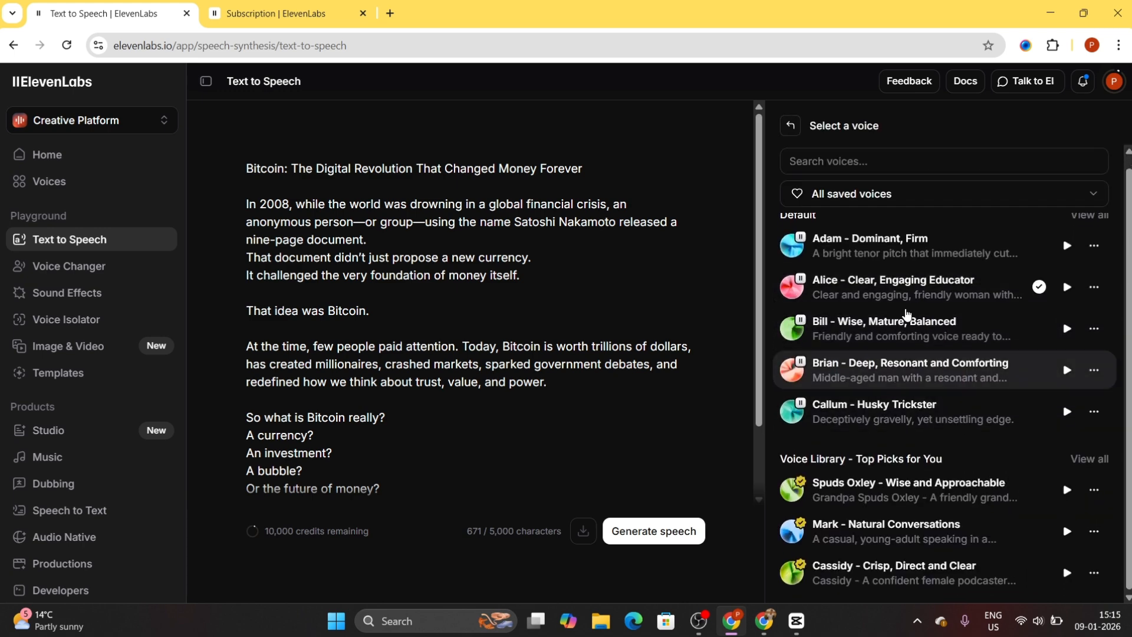
scroll(930, 354, "up", 1)
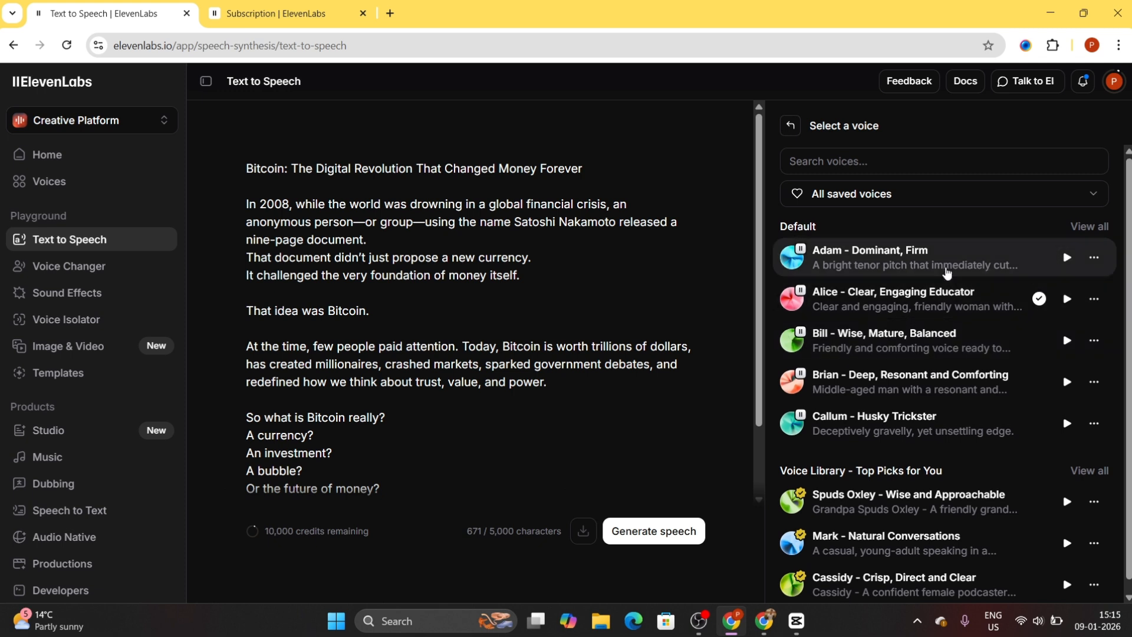
left_click(1066, 257)
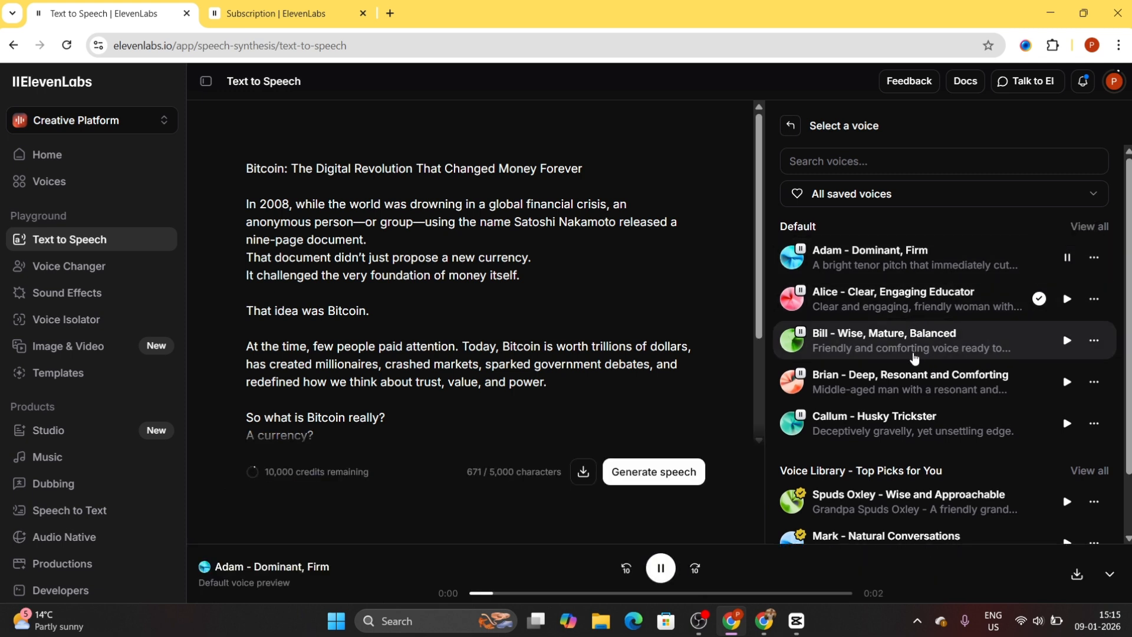
left_click(1068, 301)
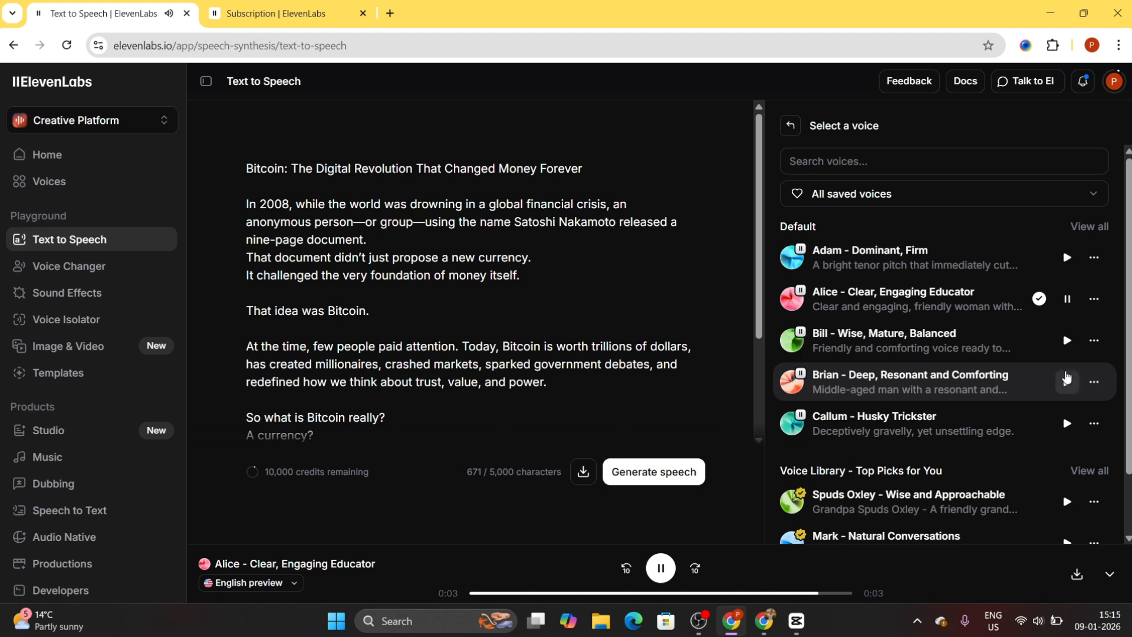
left_click(1068, 340)
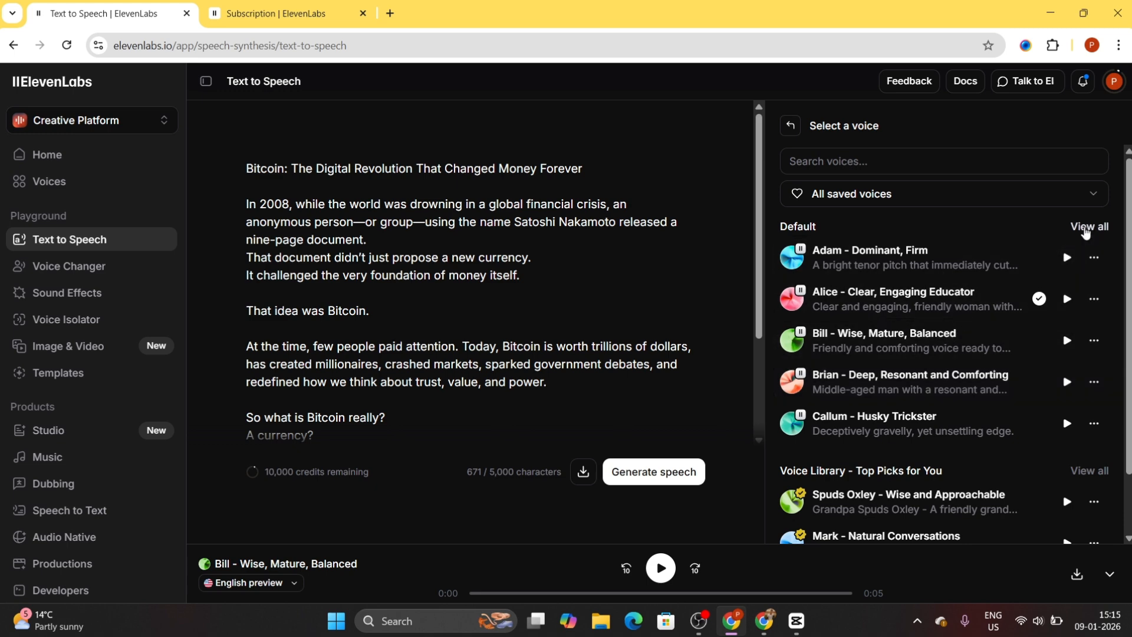
- Choose Alice - Clear, Engaging Educator from the full list of default voices and Eleven Multilingual v2 as the model
left_click(1086, 230)
scroll(944, 348, "down", 9)
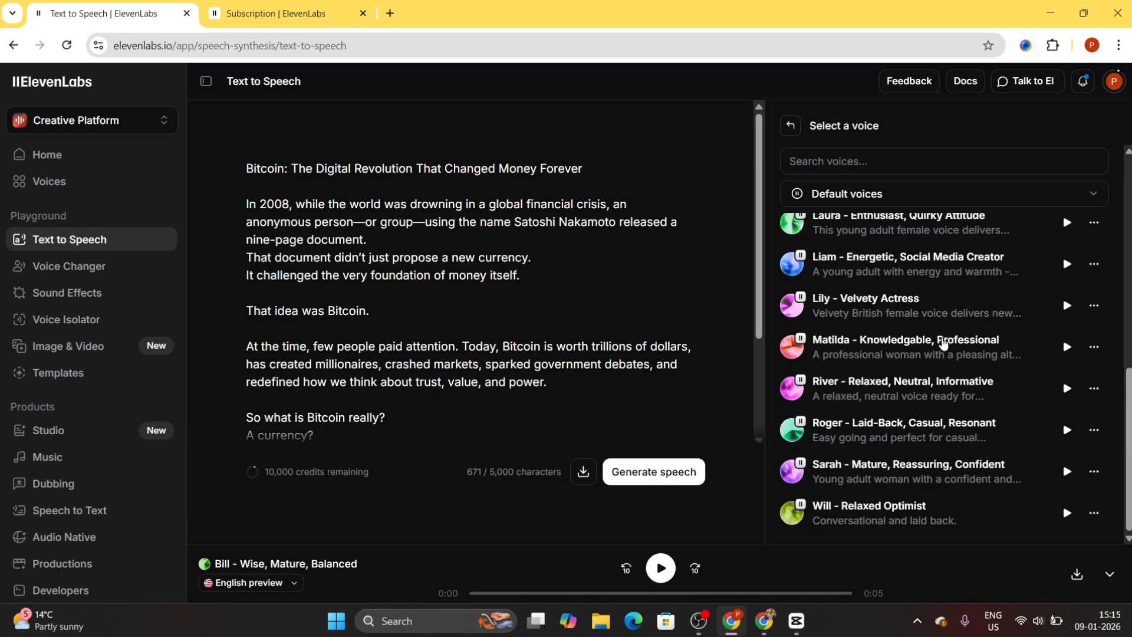
scroll(944, 349, "up", 9)
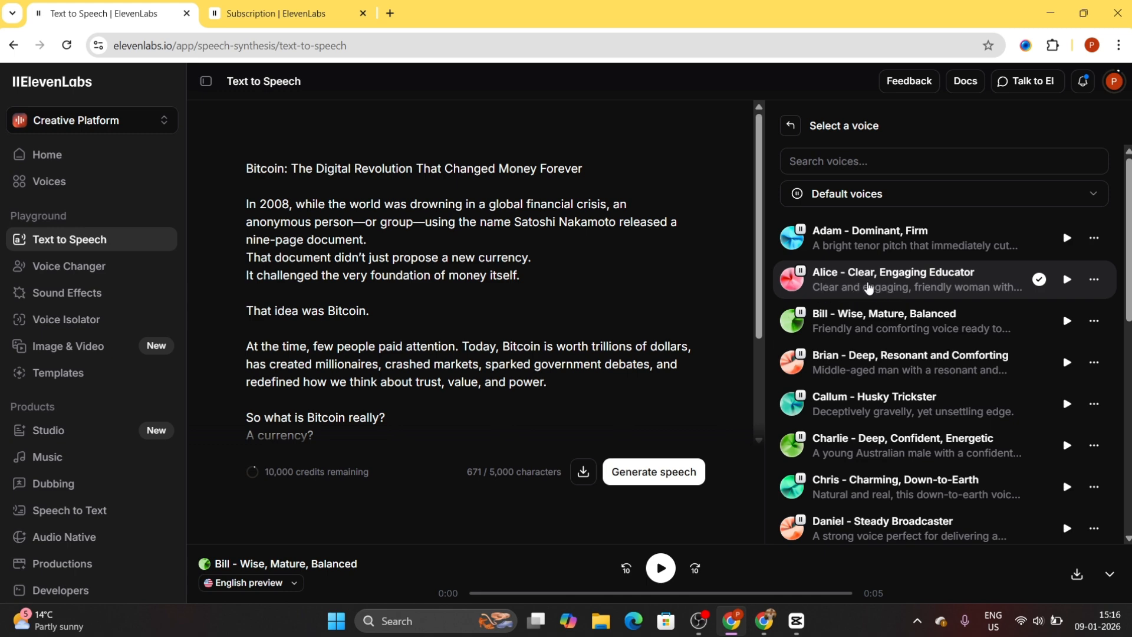
left_click(850, 289)
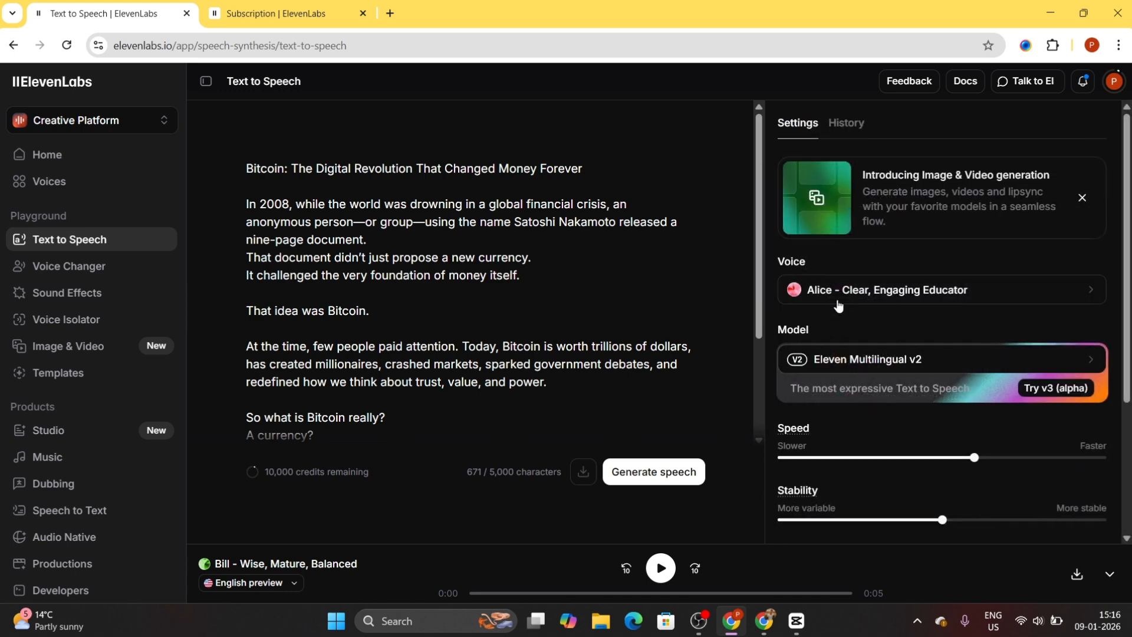
left_click(893, 360)
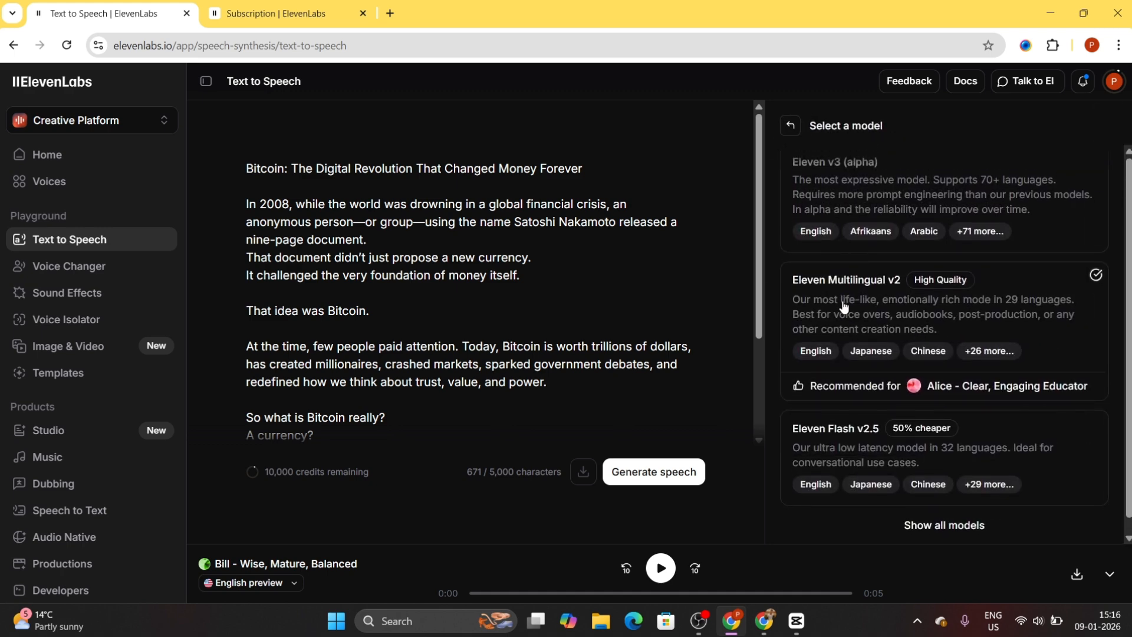
left_click(895, 308)
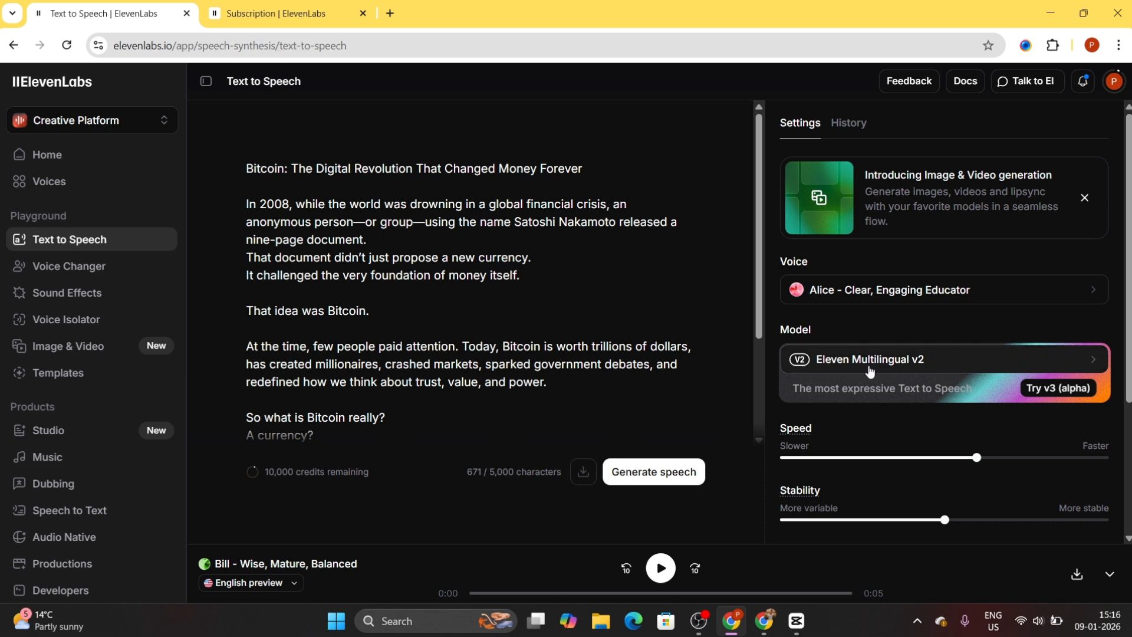
- Set the voice speed to 0.90 and the stability to 60%
scroll(865, 376, "down", 3)
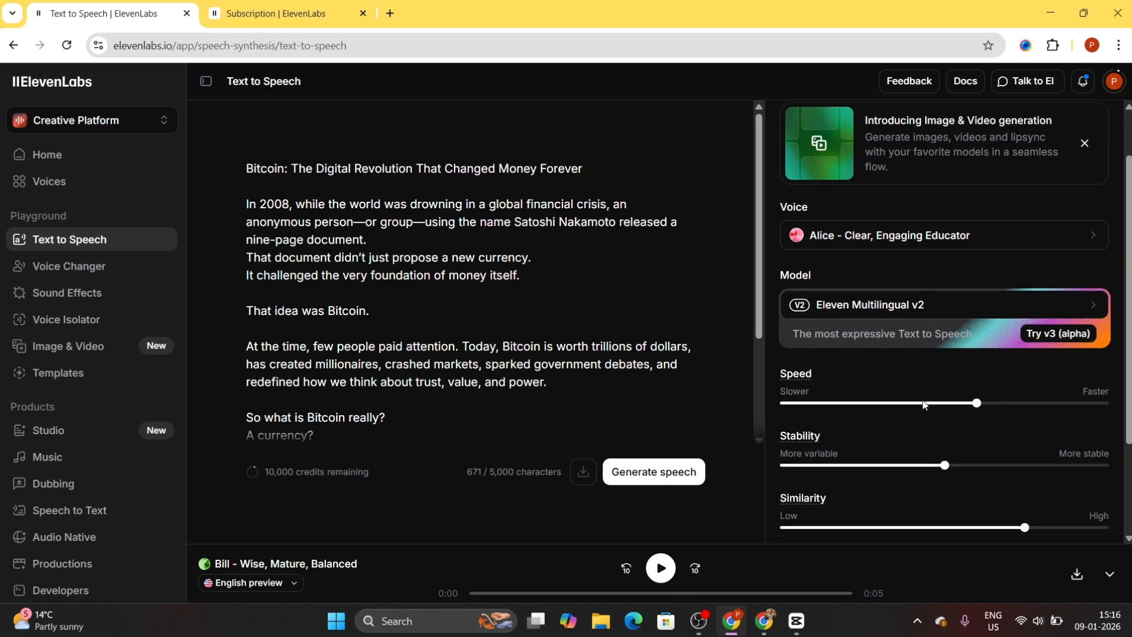
mouse_move(977, 313)
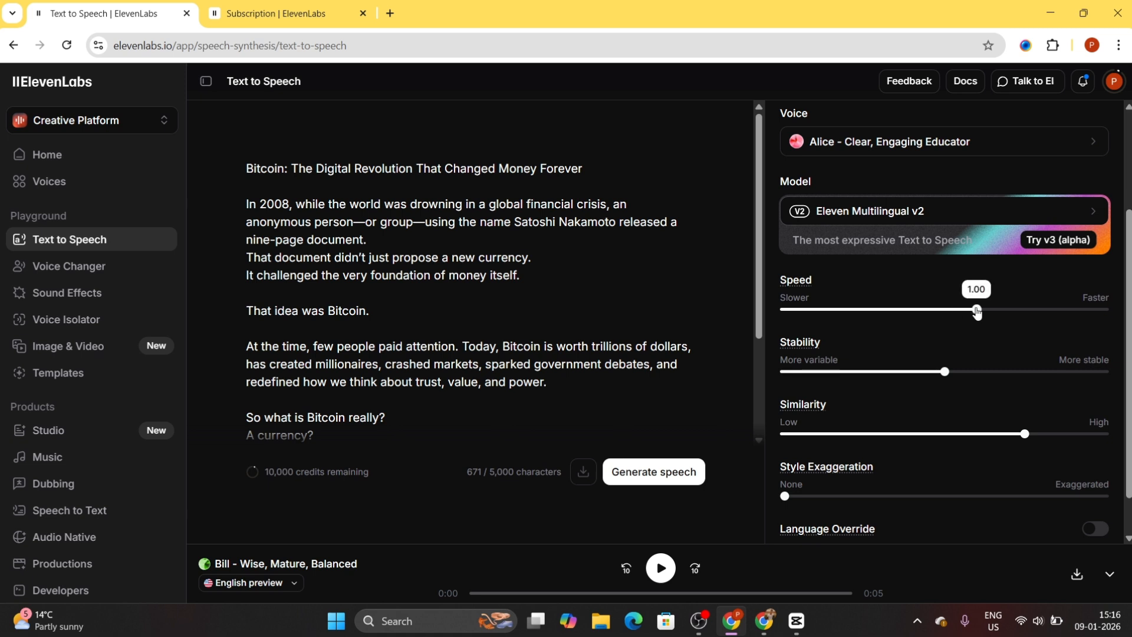
left_click_drag(977, 312, 913, 313)
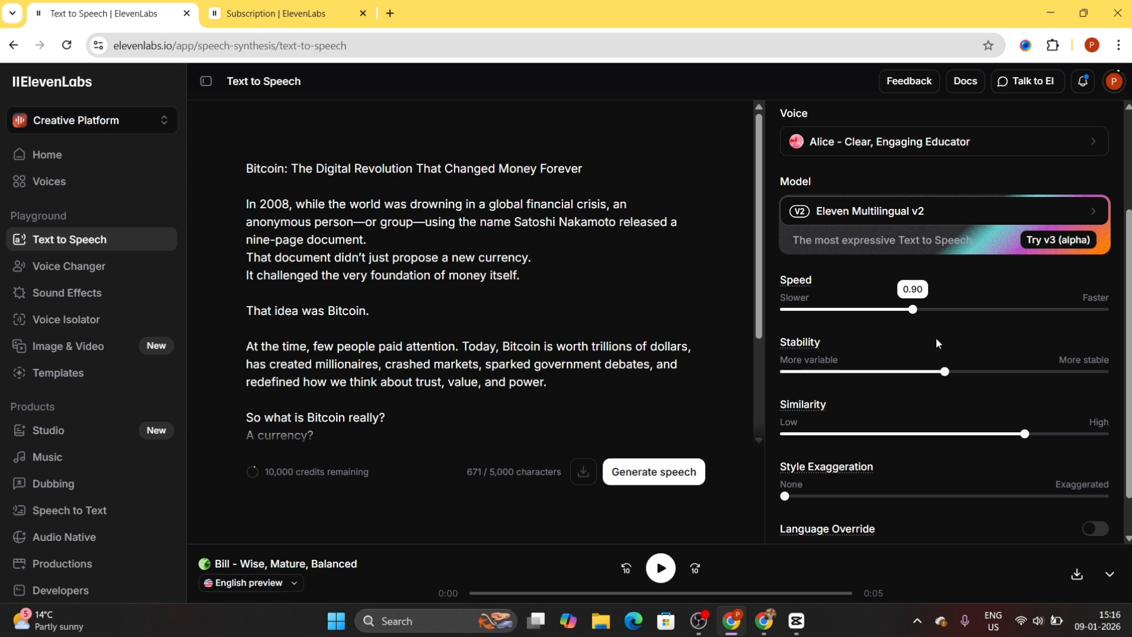
mouse_move(935, 377)
left_click_drag(947, 376, 977, 375)
- Check the remaining voice settings and generate the speech from the Bitcoin script
scroll(979, 377, "down", 1)
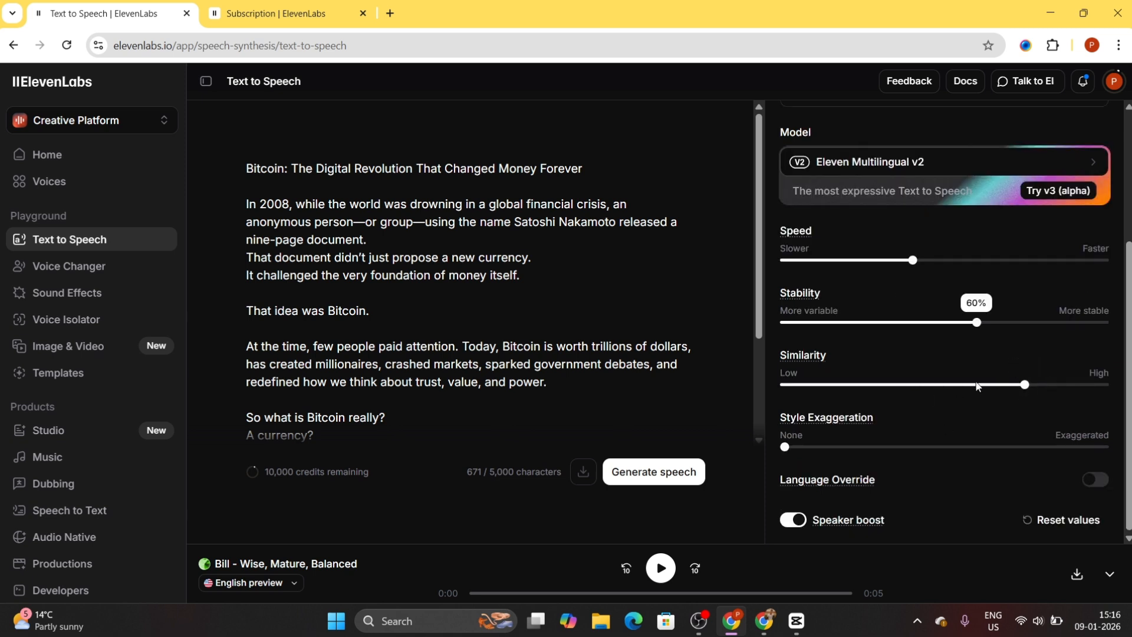
scroll(966, 393, "up", 4)
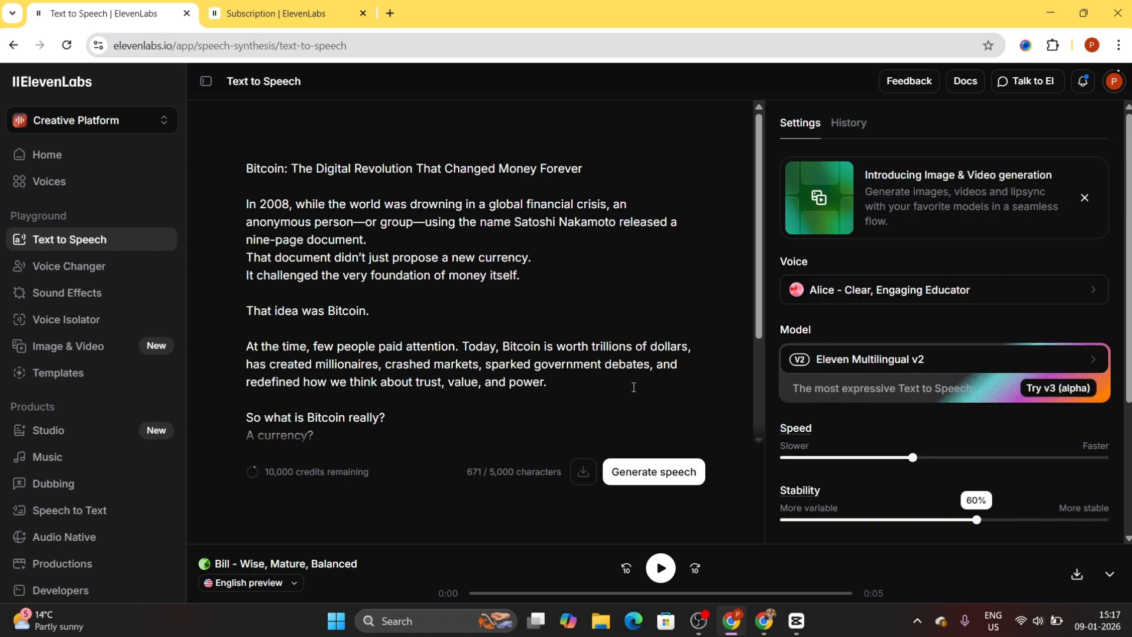
left_click(654, 473)
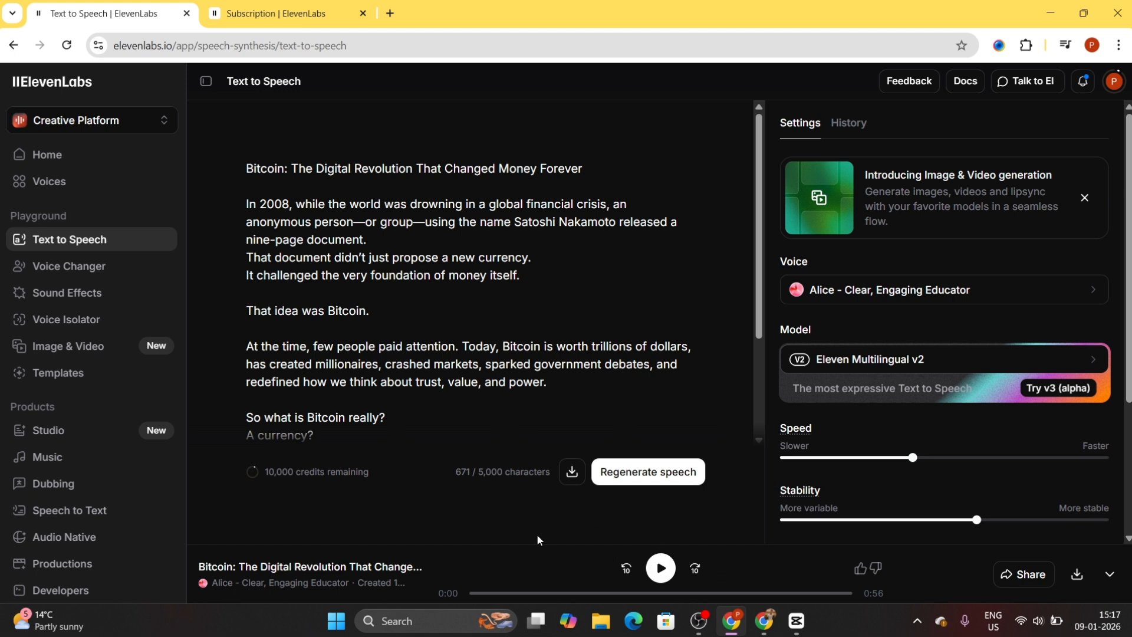
- Listen to part of the generated Bitcoin voiceover, pause it, and download the audio
left_click(660, 568)
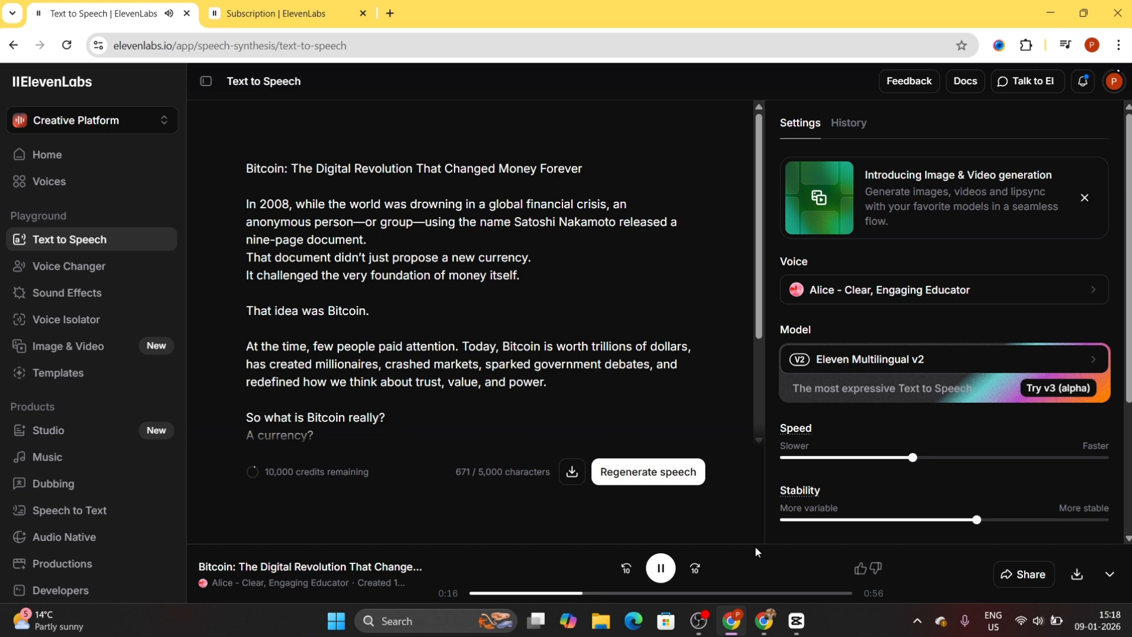
left_click(660, 566)
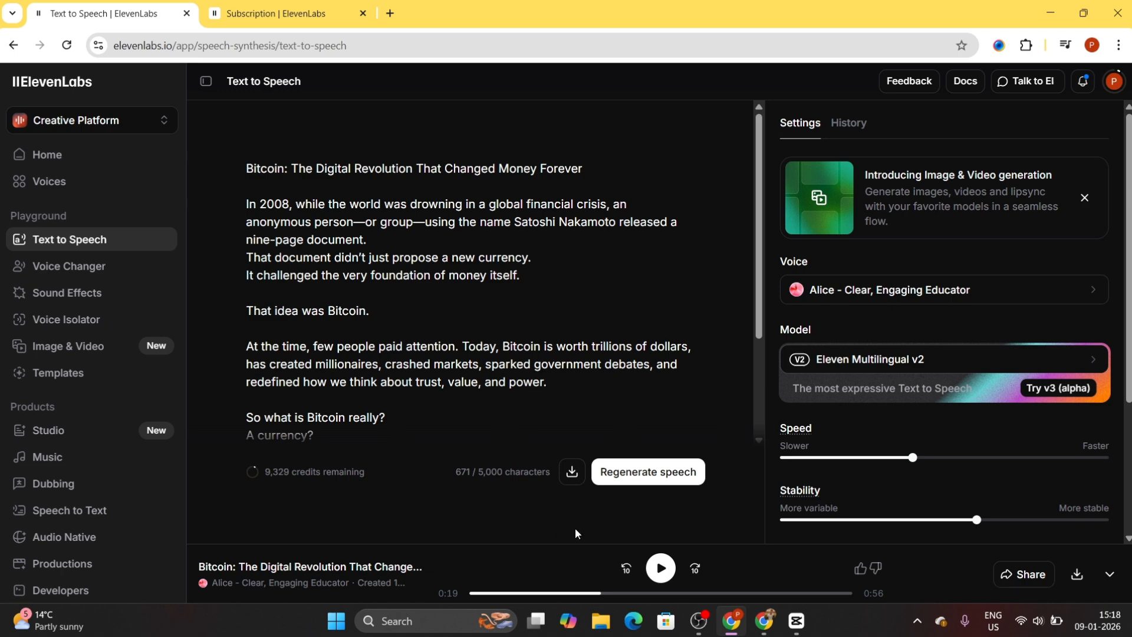
scroll(1000, 390, "down", 3)
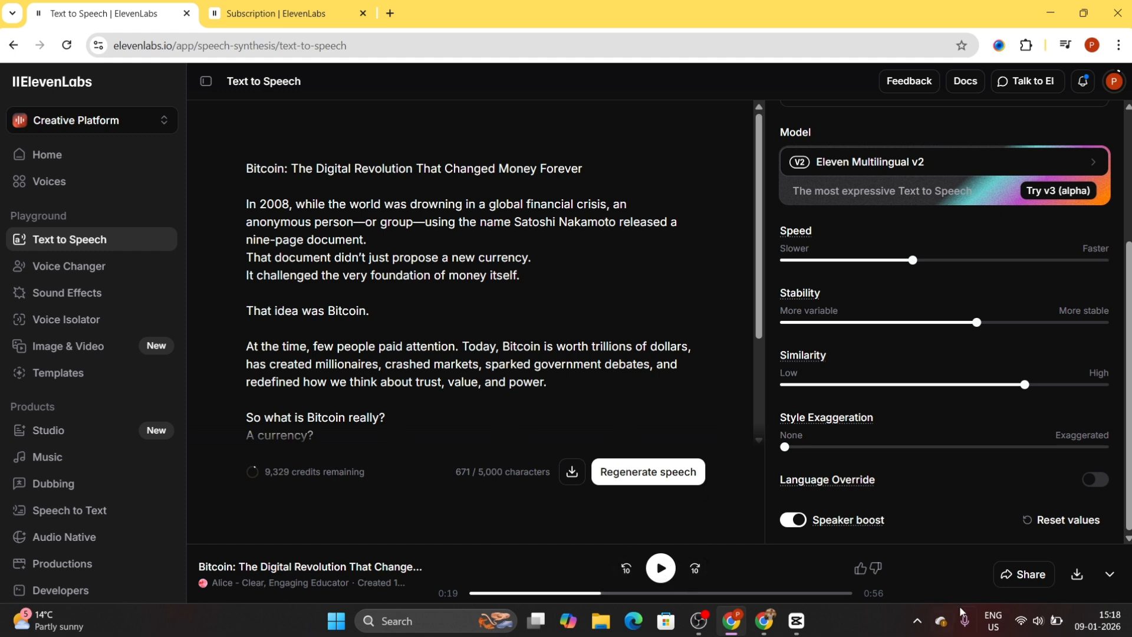
left_click(1077, 575)
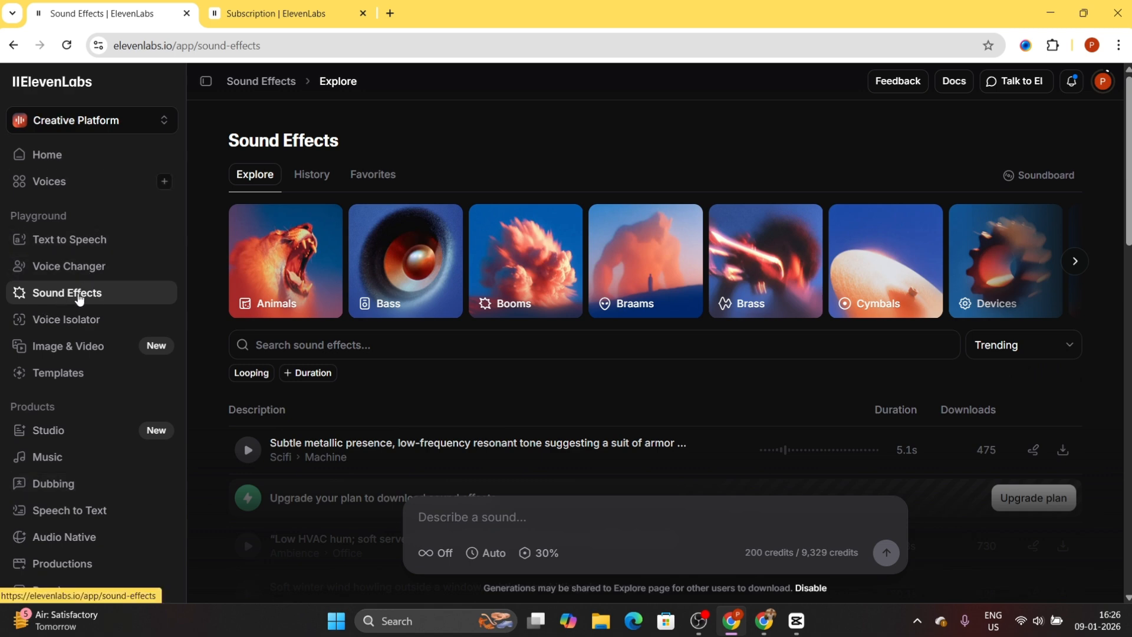
- Copy the Generic Random Sound Effect prompt from the ChatGPT chat and paste it as the sound description in ElevenLabs Sound Effects
scroll(671, 382, "down", 2)
scroll(671, 382, "up", 2)
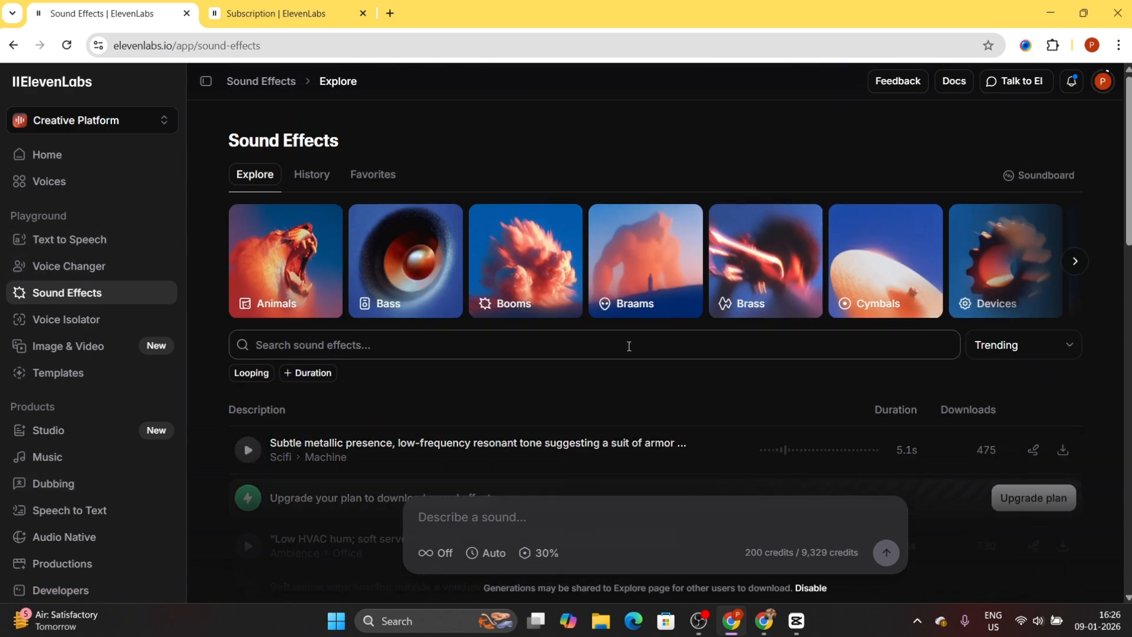
key("alt+Tab")
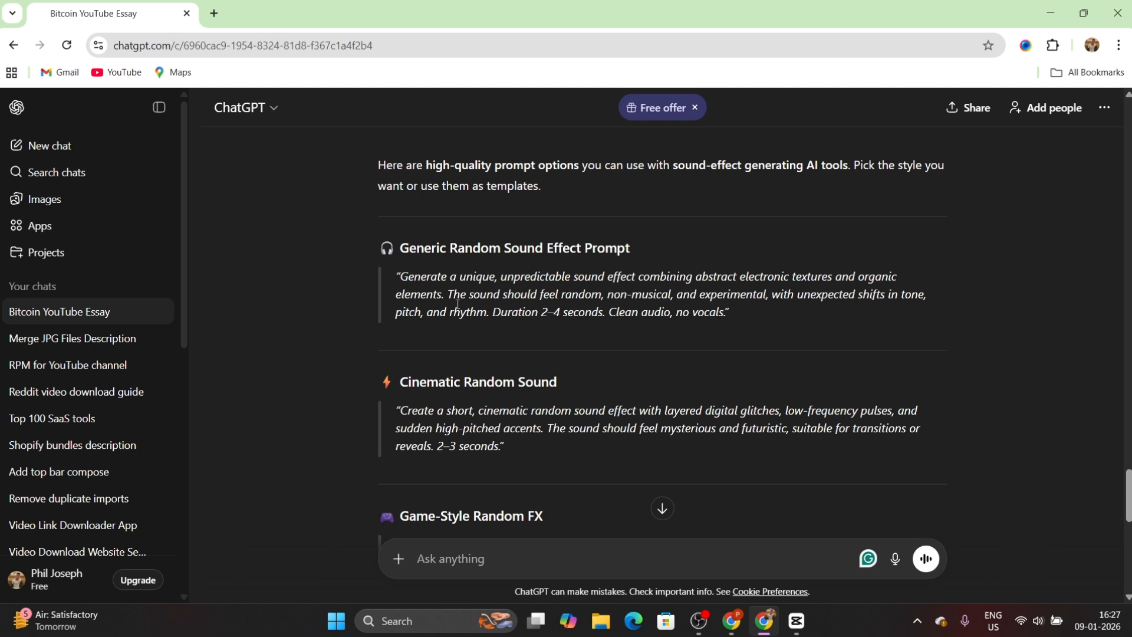
left_click_drag(403, 277, 727, 321)
key("ctrl+c")
key("alt+Tab")
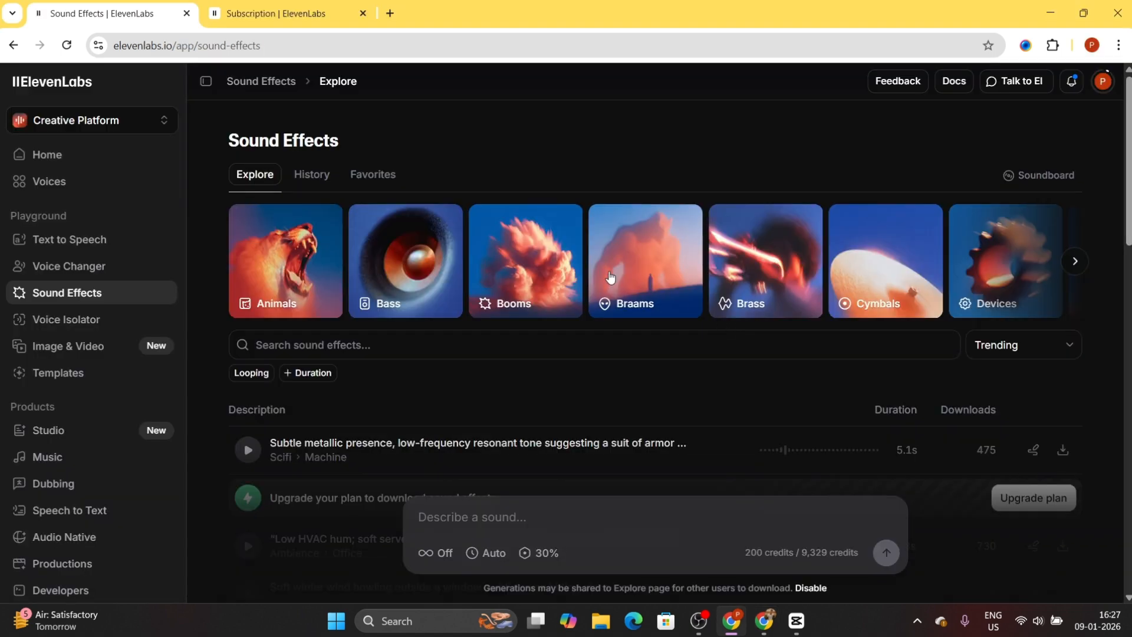
scroll(590, 412, "down", 3)
left_click(492, 518)
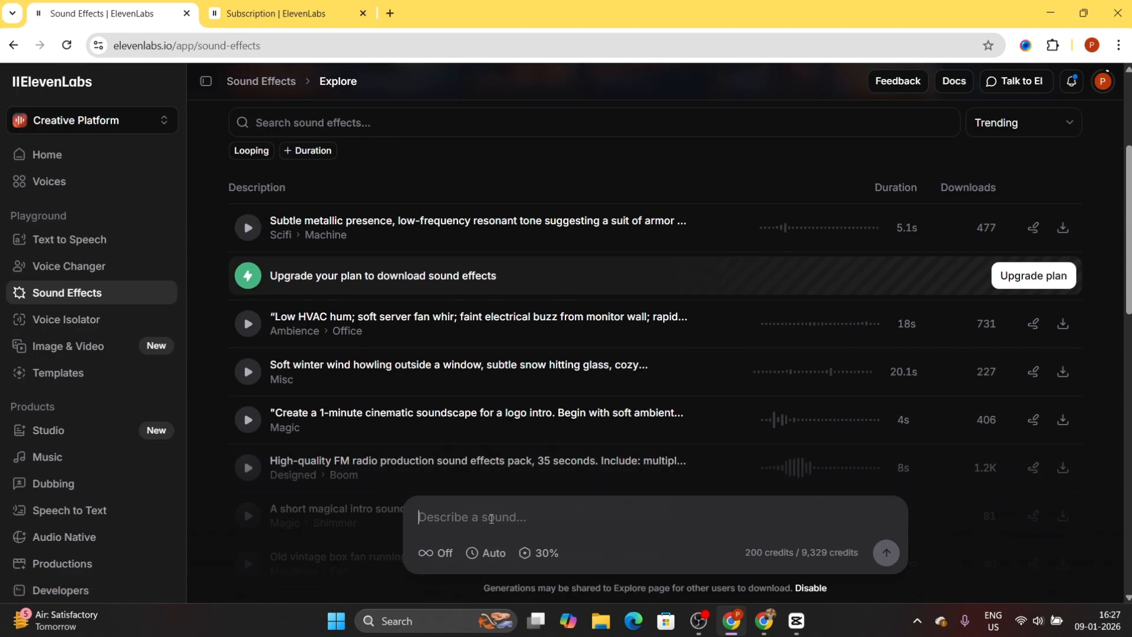
key("ctrl+v")
scroll(646, 521, "down", 1)
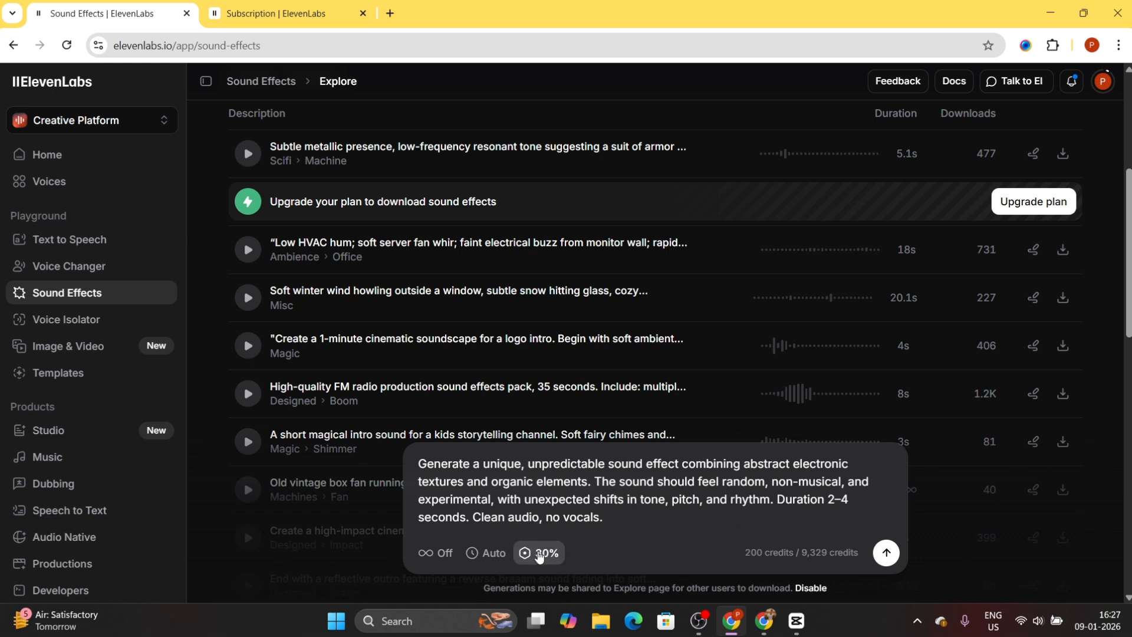
- Set the prompt influence to 80% and generate the sound effect
left_click(539, 554)
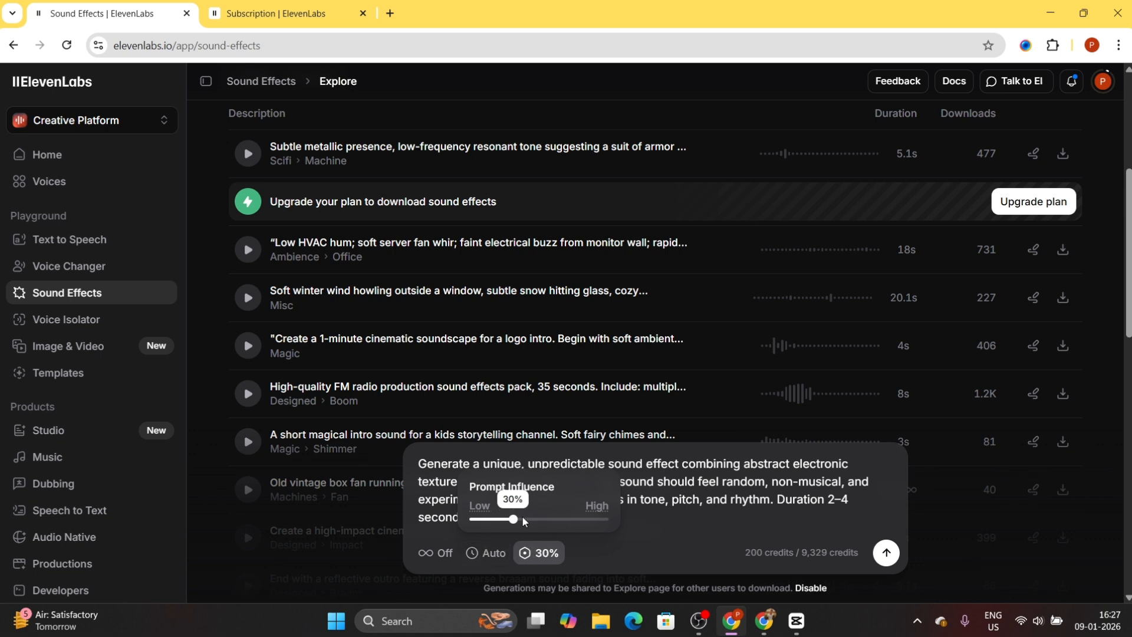
left_click_drag(513, 519, 581, 523)
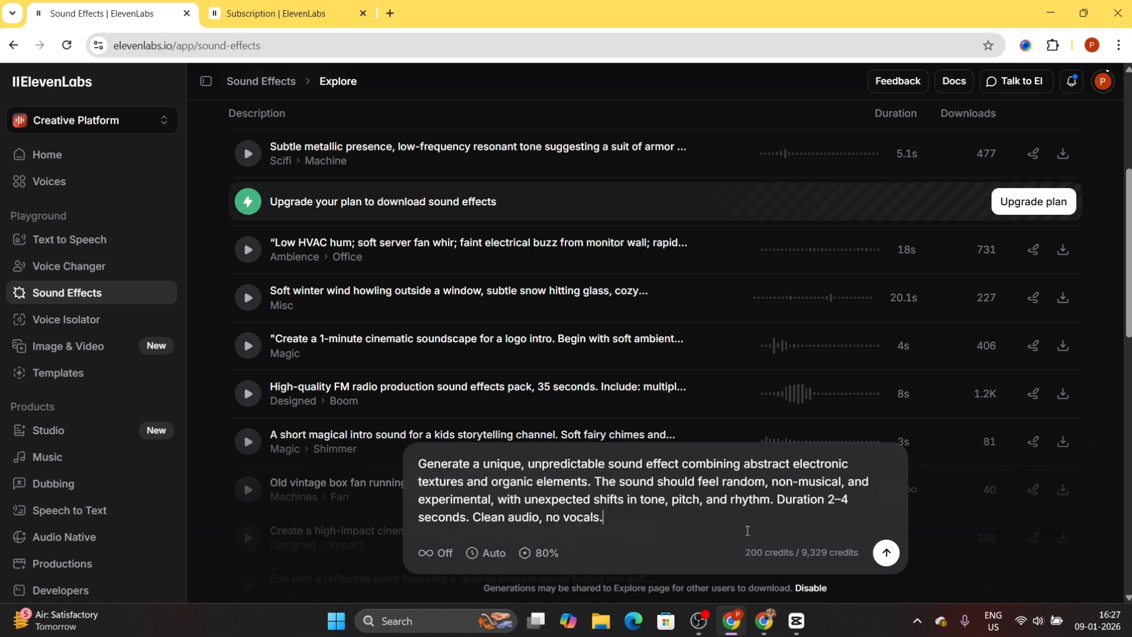
left_click(886, 553)
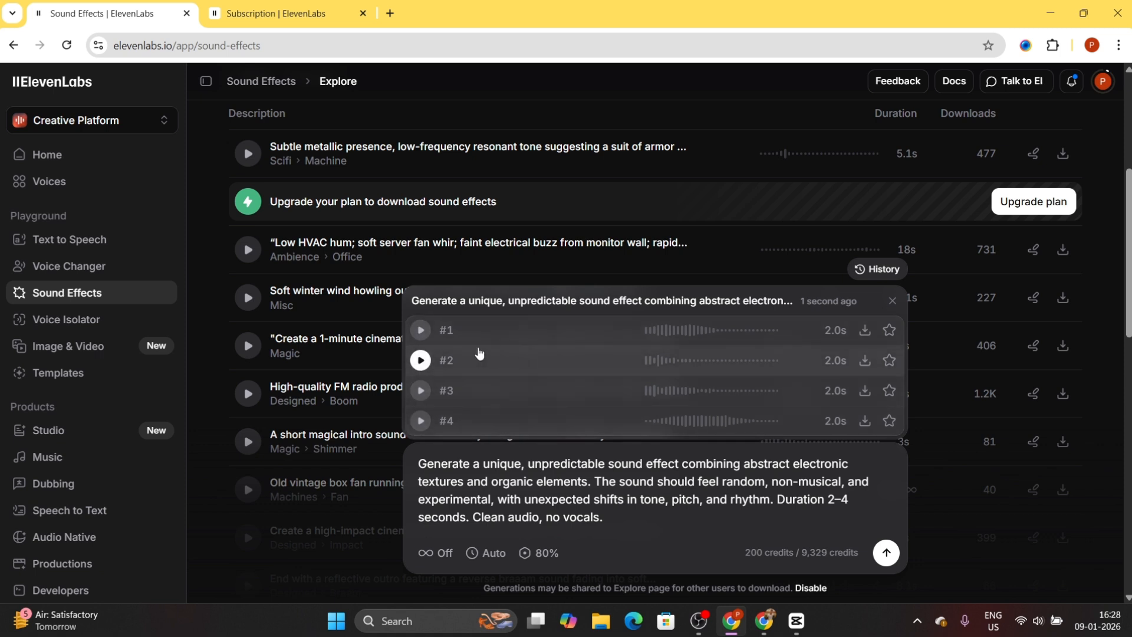
- Play all four generated variations of the abstract electronic sound effect, #1 to #4
left_click(424, 331)
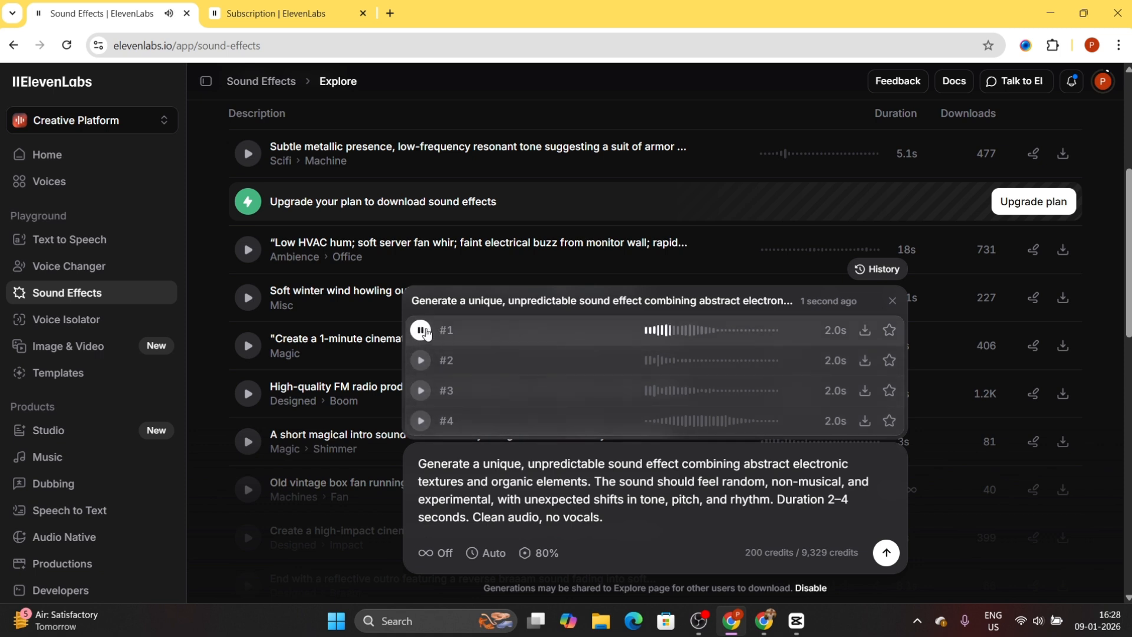
left_click(422, 362)
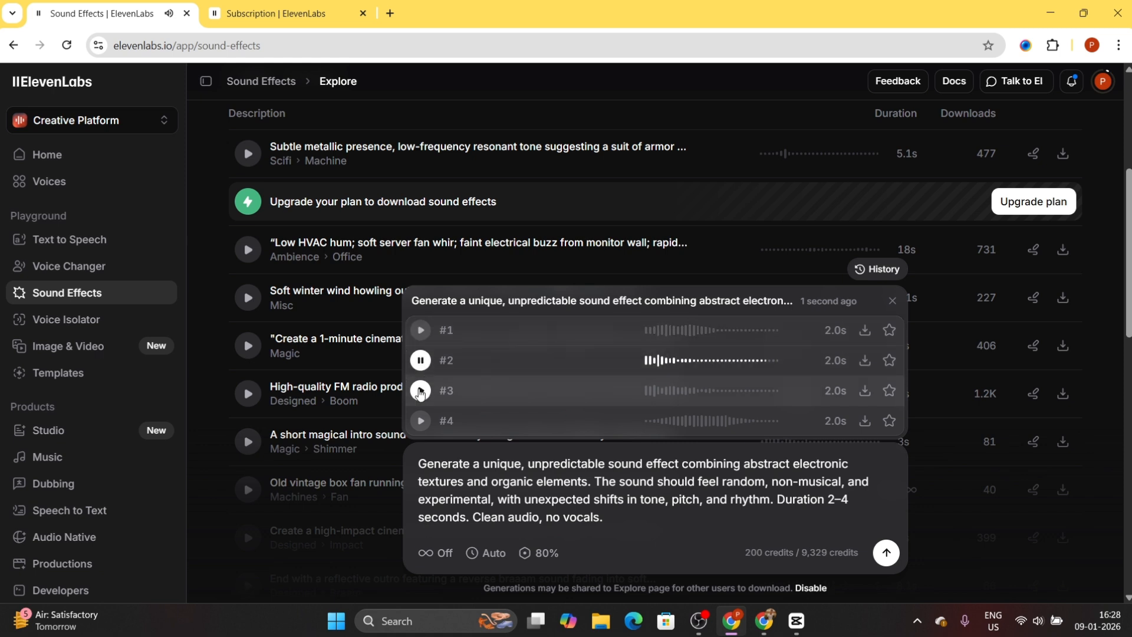
left_click(420, 391)
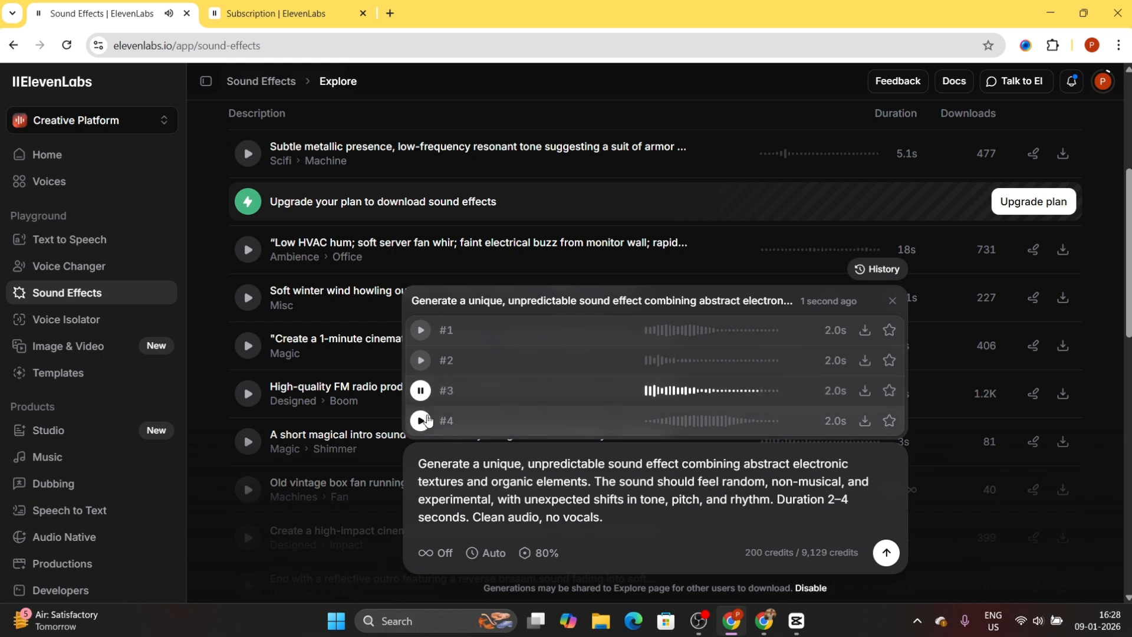
left_click(421, 421)
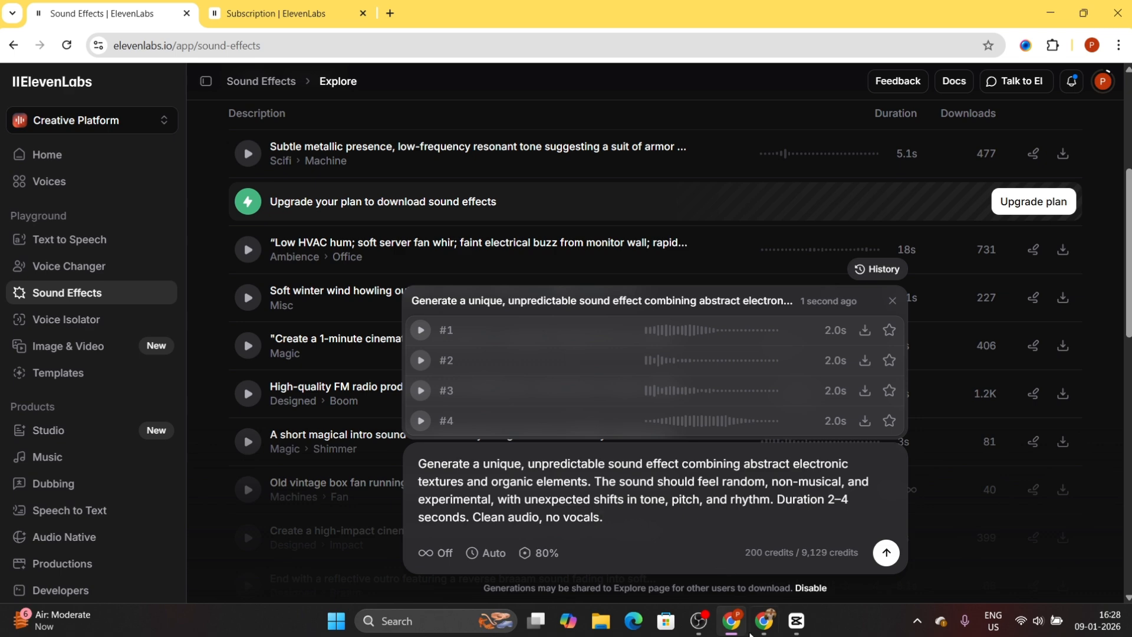
- Switch to ChatGPT, send the request "horror sound effect now", and copy the Classic Horror Stinger prompt
left_click(764, 621)
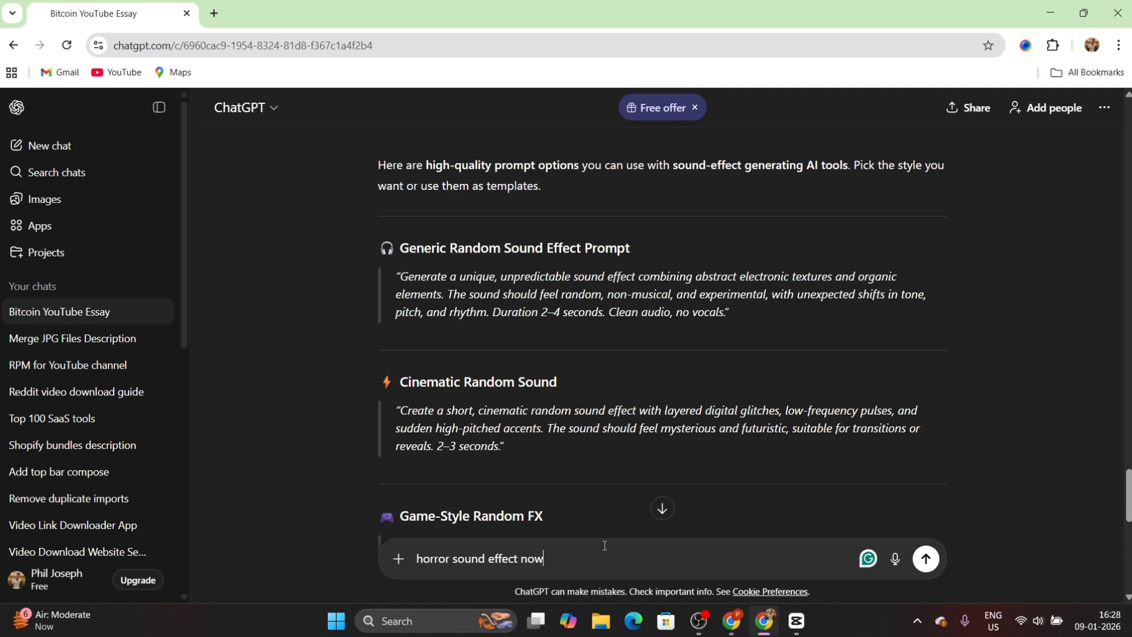
key("Return")
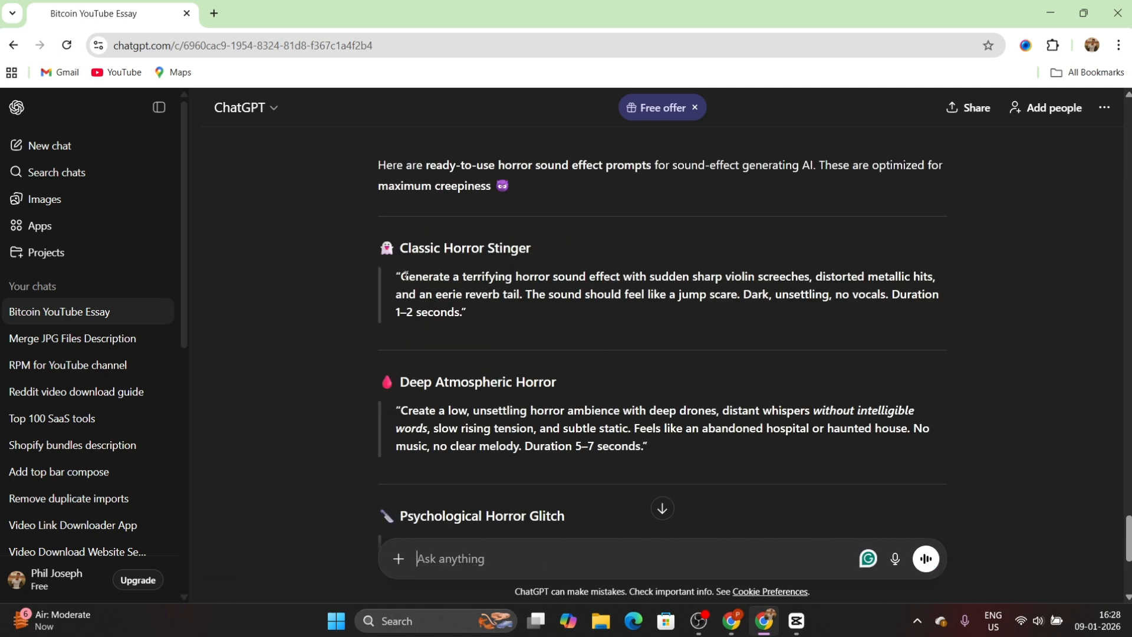
left_click_drag(401, 276, 443, 294)
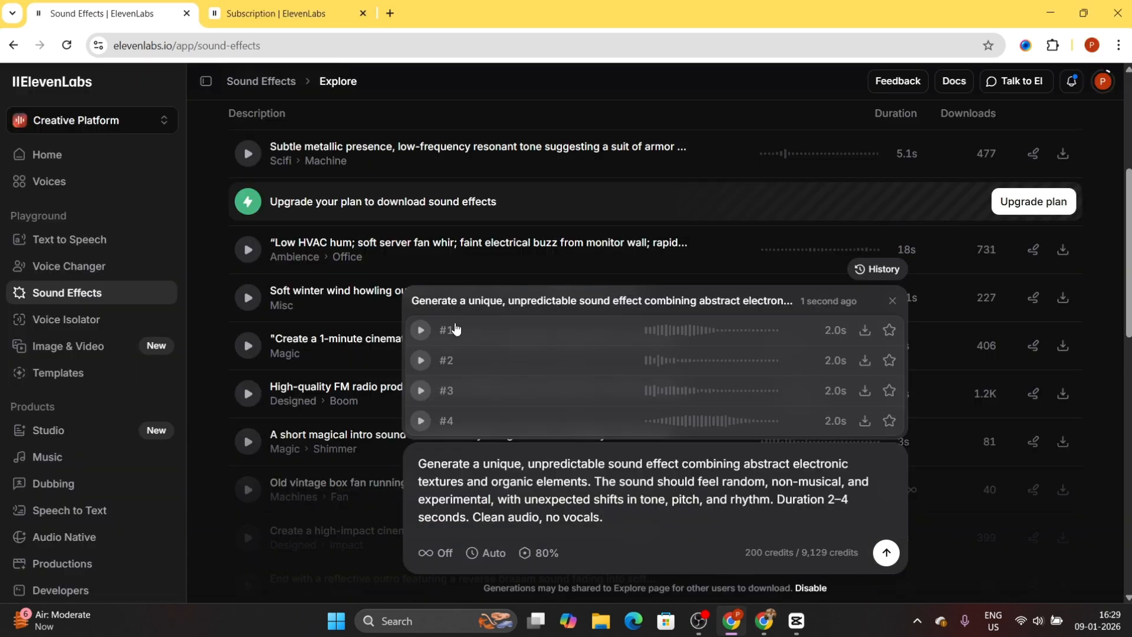
- Replace the ElevenLabs sound description with the copied Classic Horror Stinger prompt and generate the sound effect
key("ctrl+a")
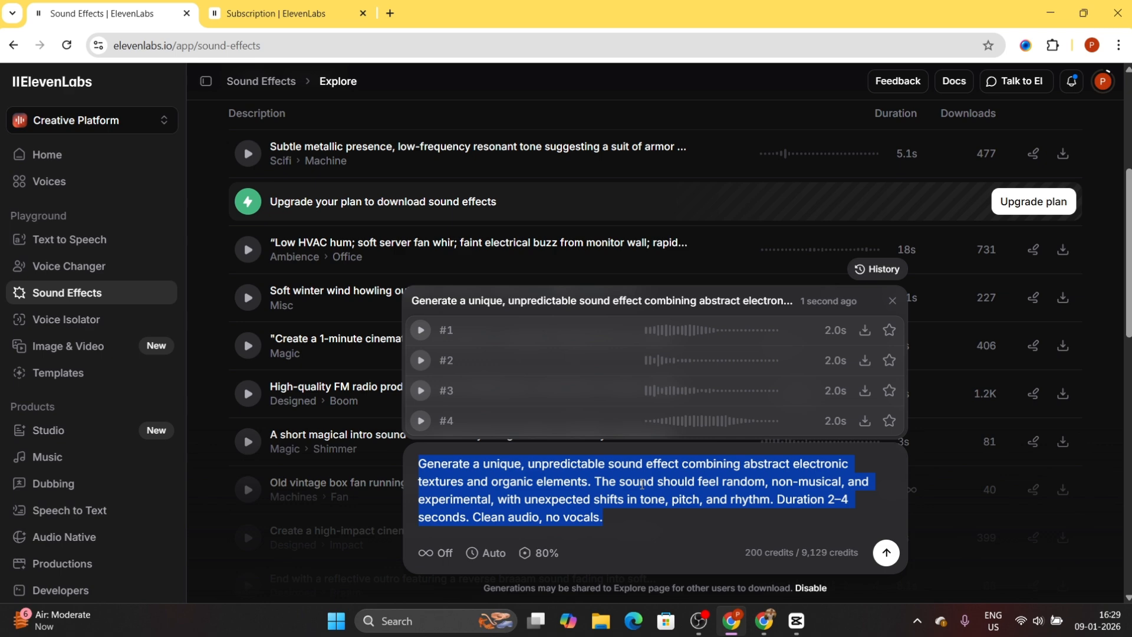
type("Generate a terrifying horror sound effect with sudden sharp violin screeches, distorted metallic hits, and an eerie reverb tail. The sound should feel like a jump scare. Dark, unsettling, no vocals. Duration 1–2 seconds.")
scroll(696, 550, "down", 3)
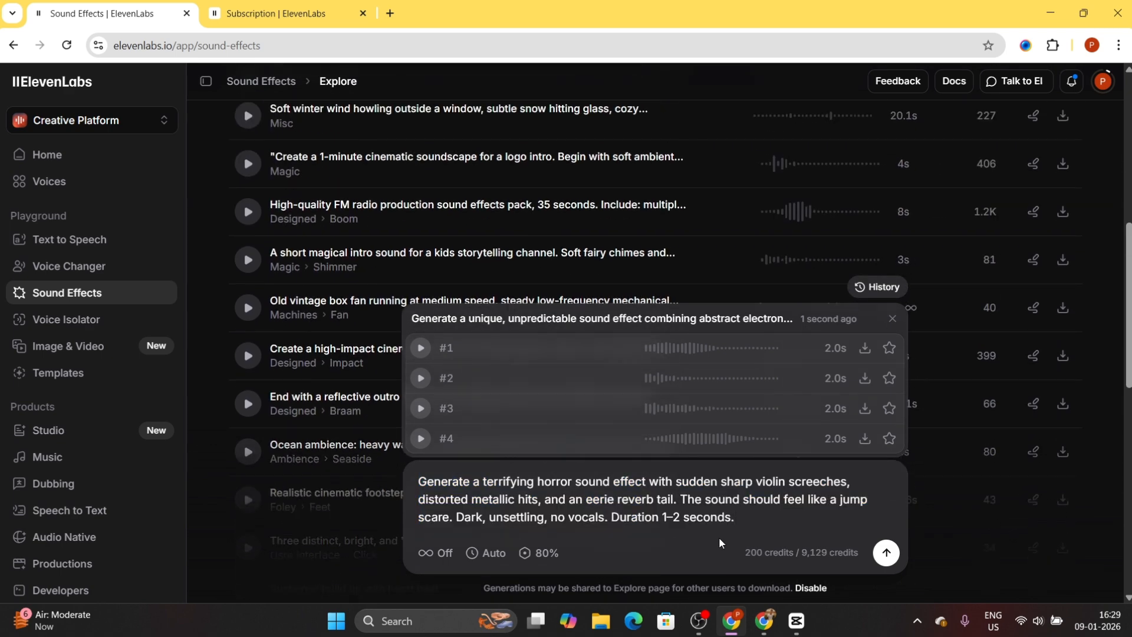
scroll(719, 543, "up", 3)
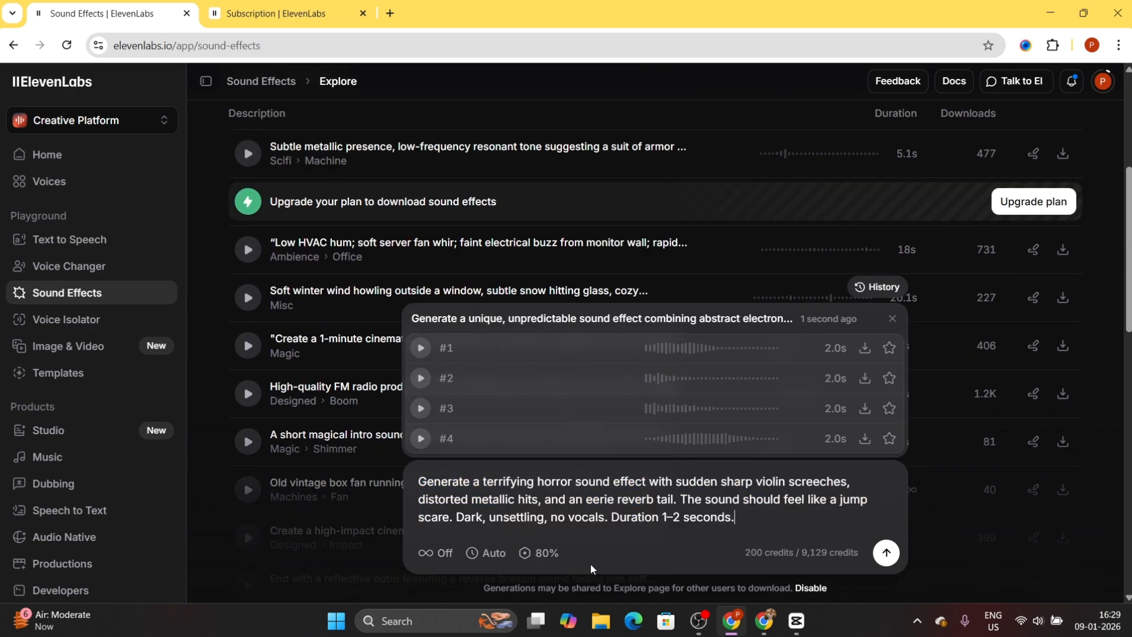
left_click(886, 553)
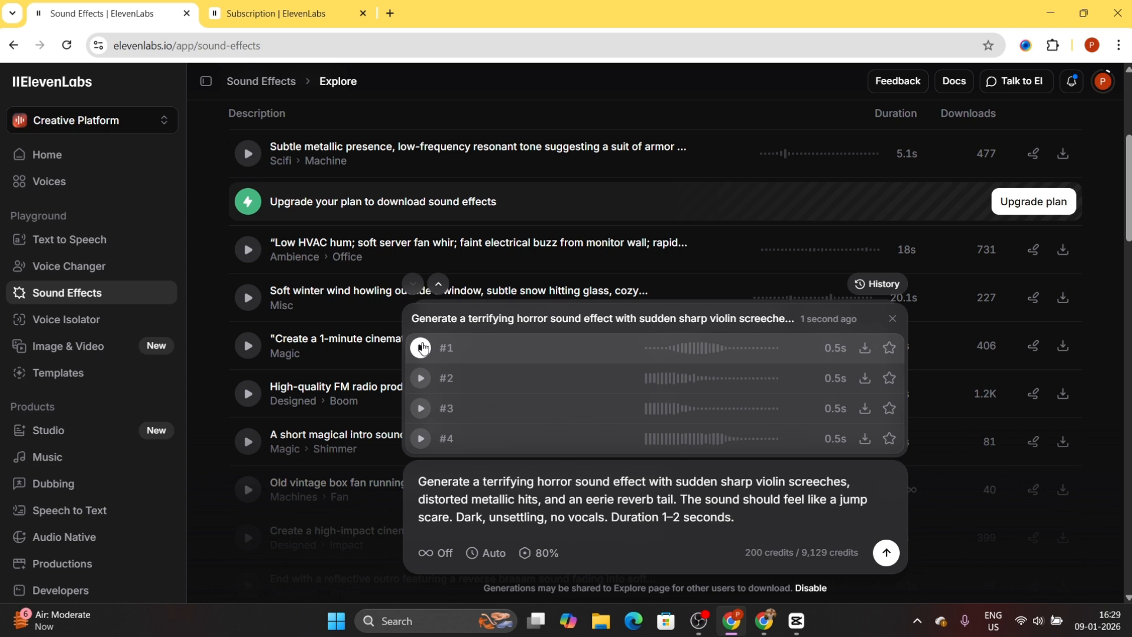
- Play the four generated horror sound variations, #1 to #4
left_click(421, 347)
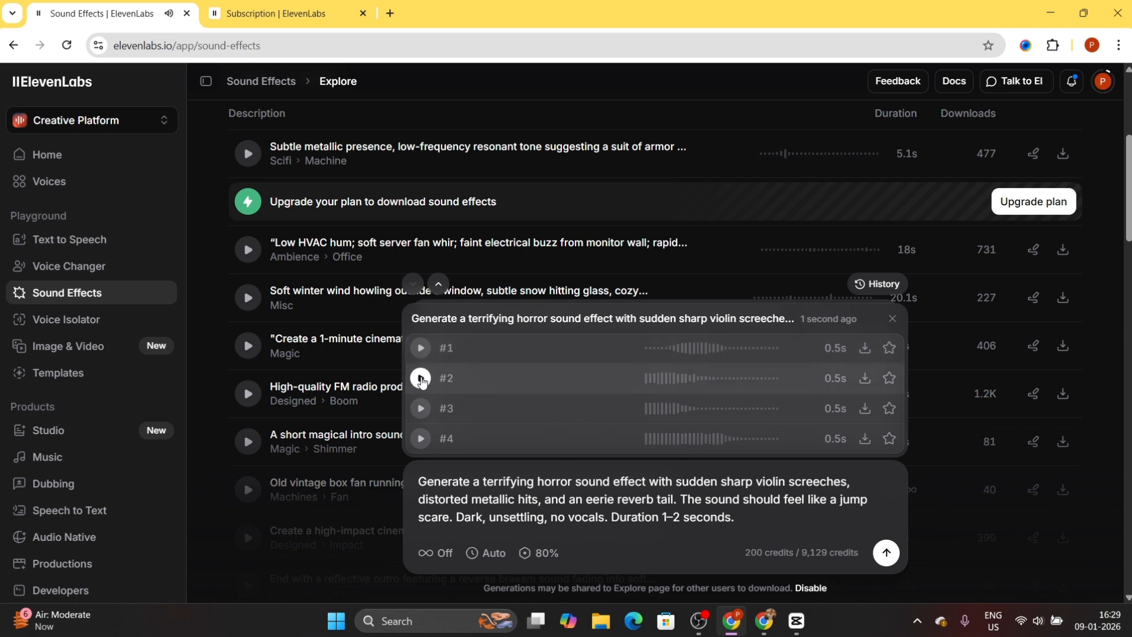
left_click(421, 378)
left_click(421, 409)
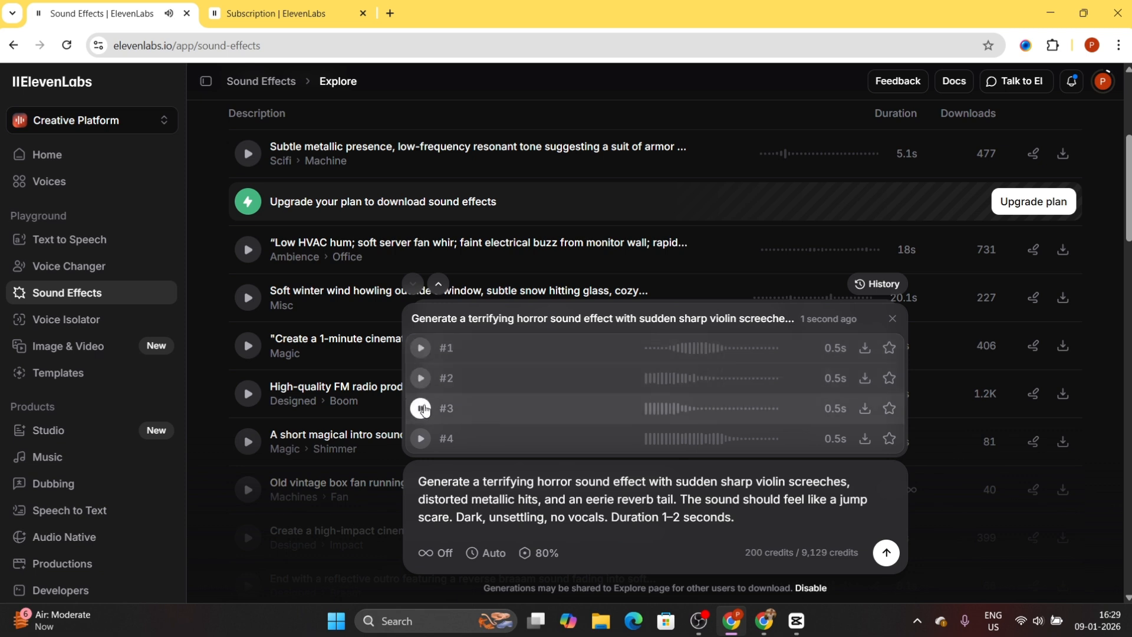
left_click(421, 439)
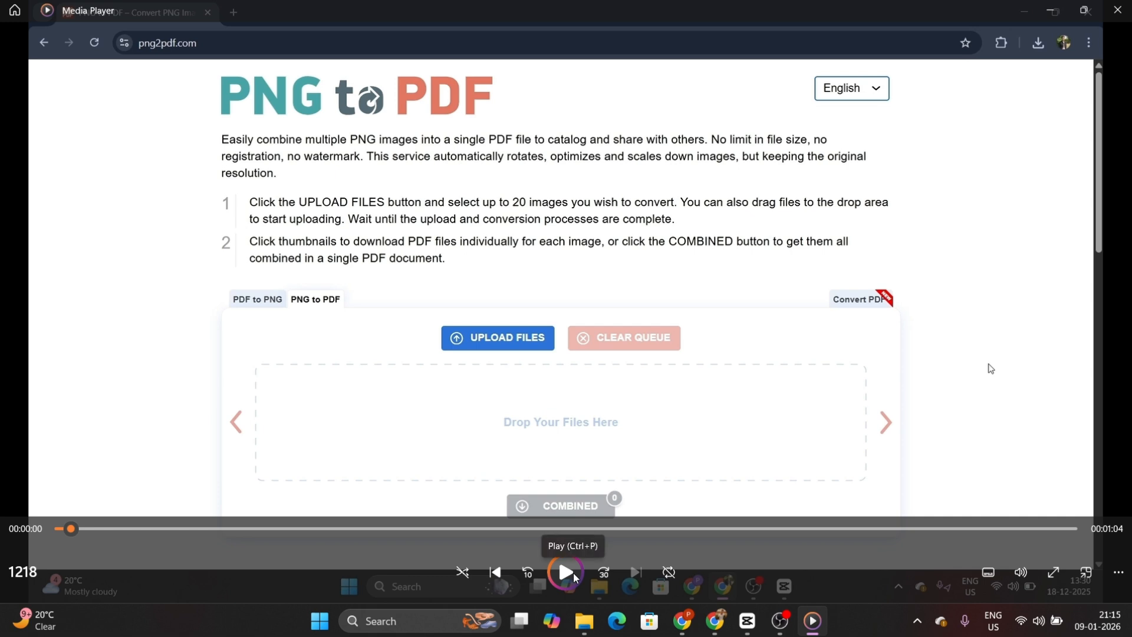
- Play a few seconds of the original 1218 video in Media Player and pause it
left_click(566, 572)
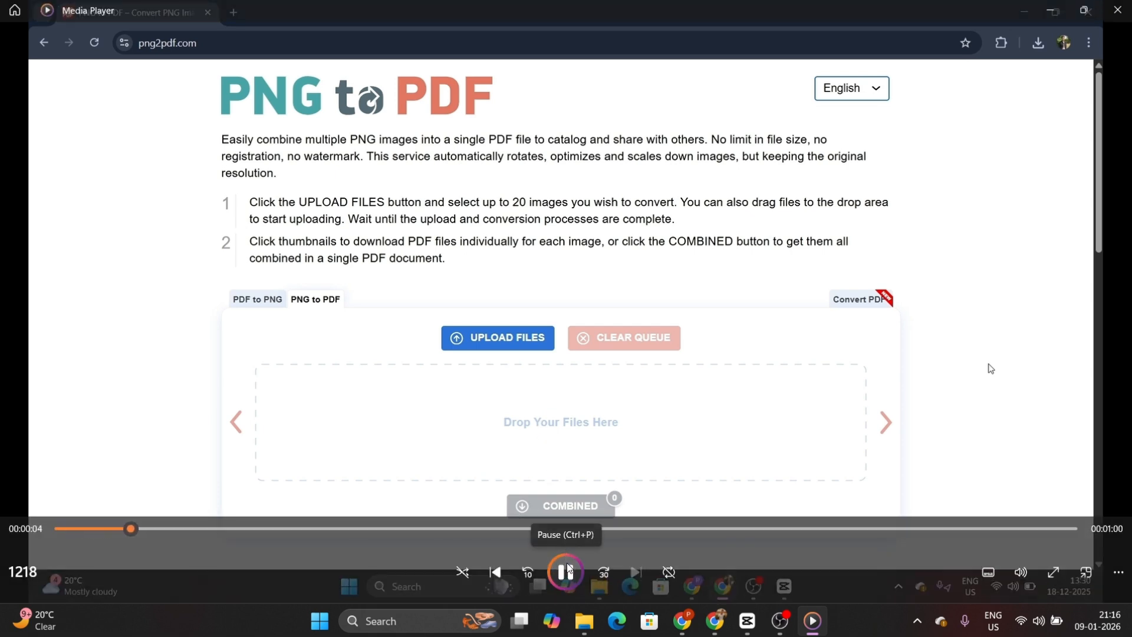
left_click(568, 569)
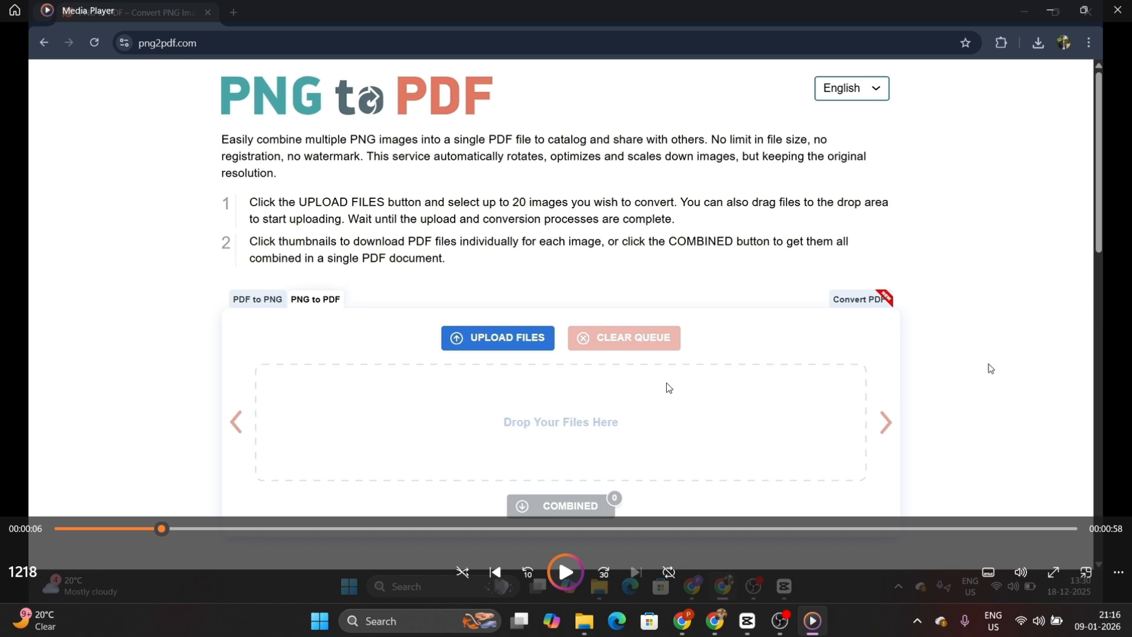
- Switch to the ElevenLabs Voice Changer, upload 1218.mp4 from Documents, and generate the speech with the Alice voice
left_click(684, 619)
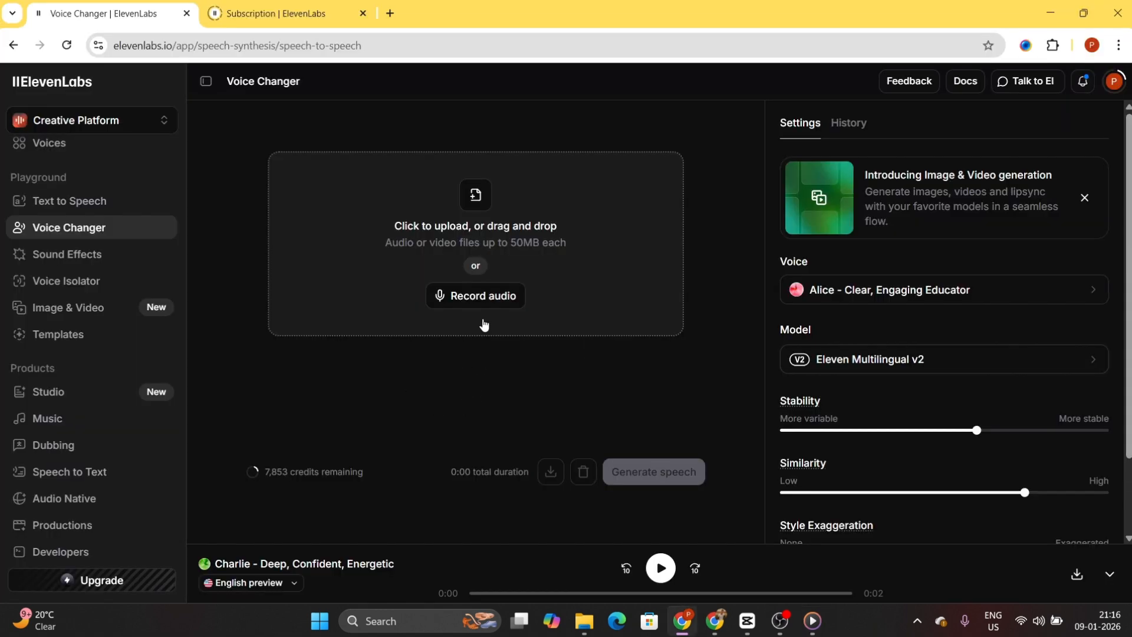
left_click(476, 200)
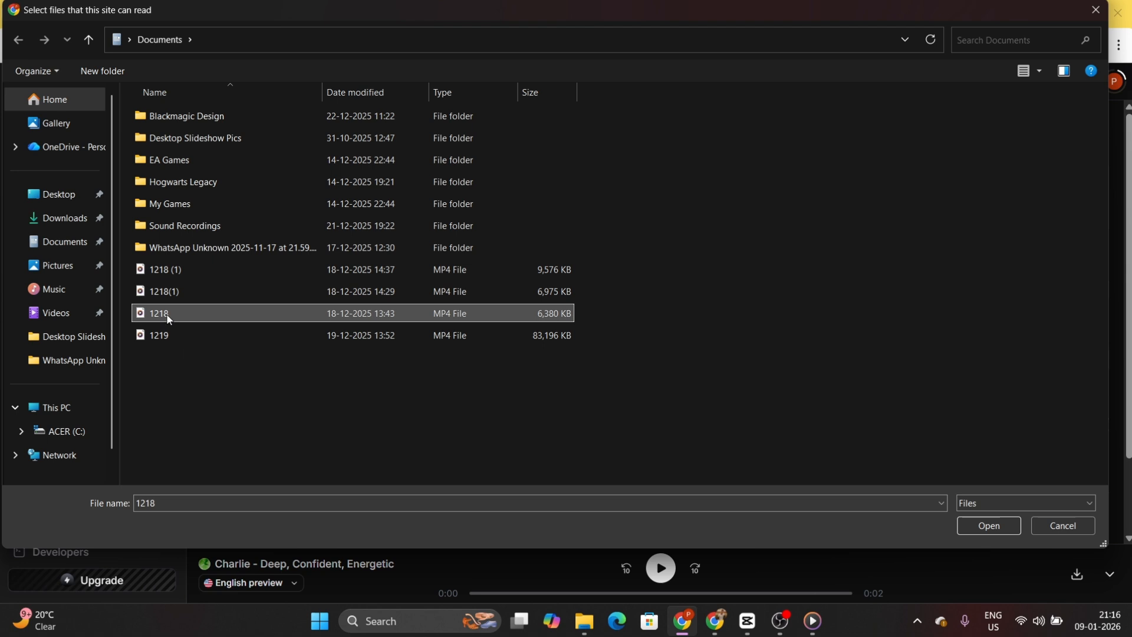
left_click(996, 527)
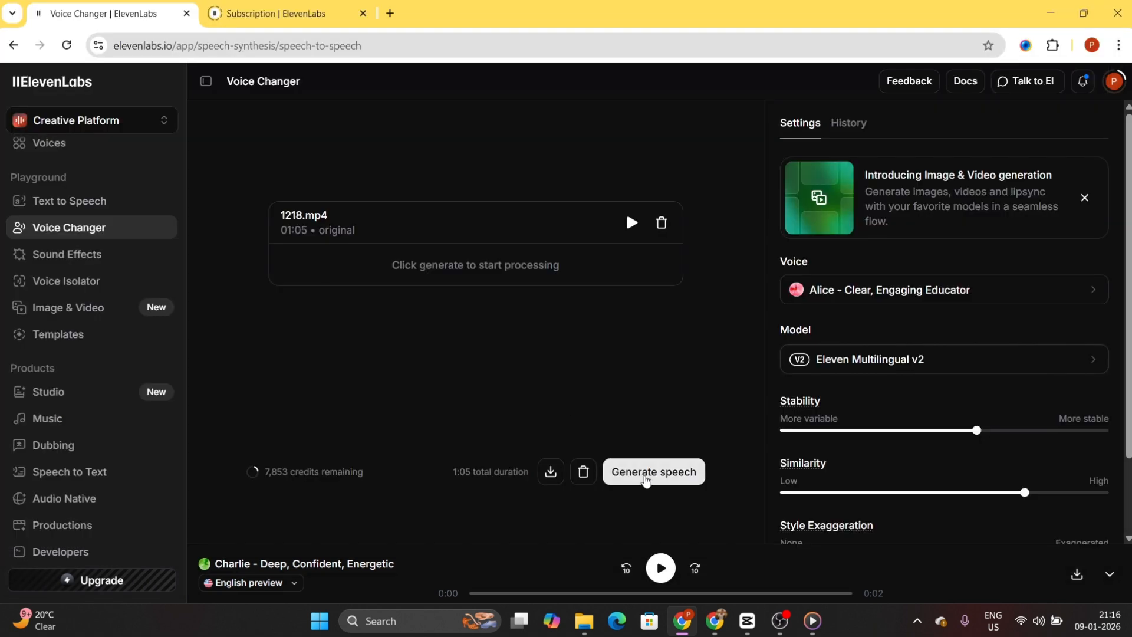
left_click(646, 479)
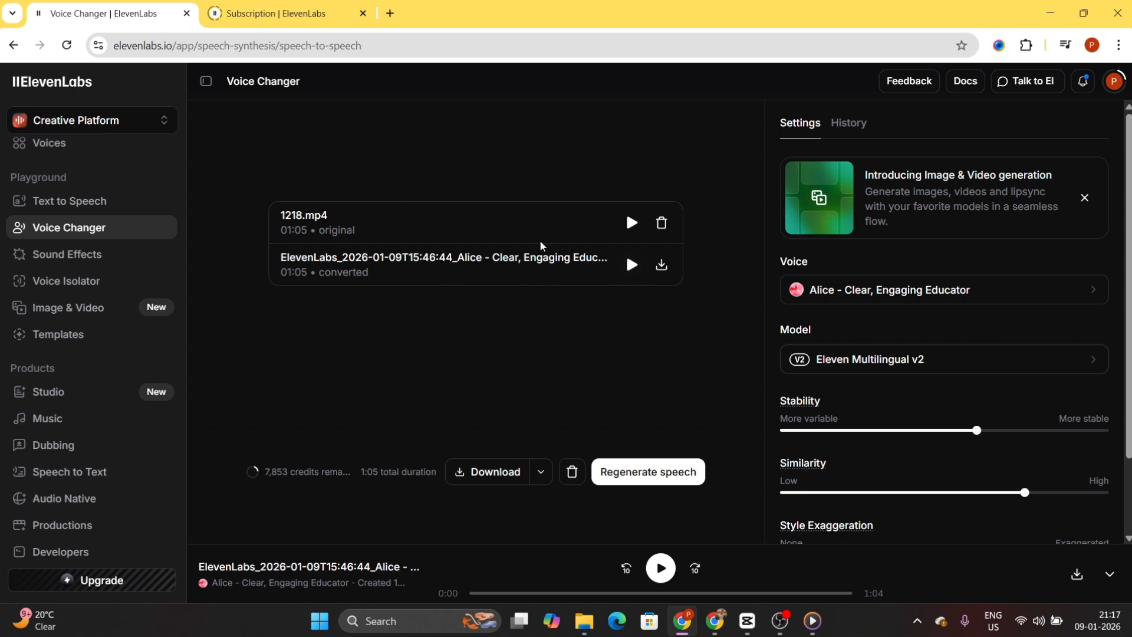
- Listen to part of the converted Alice audio, pause it, and bring up the Subscription page with the pricing plans
left_click(629, 264)
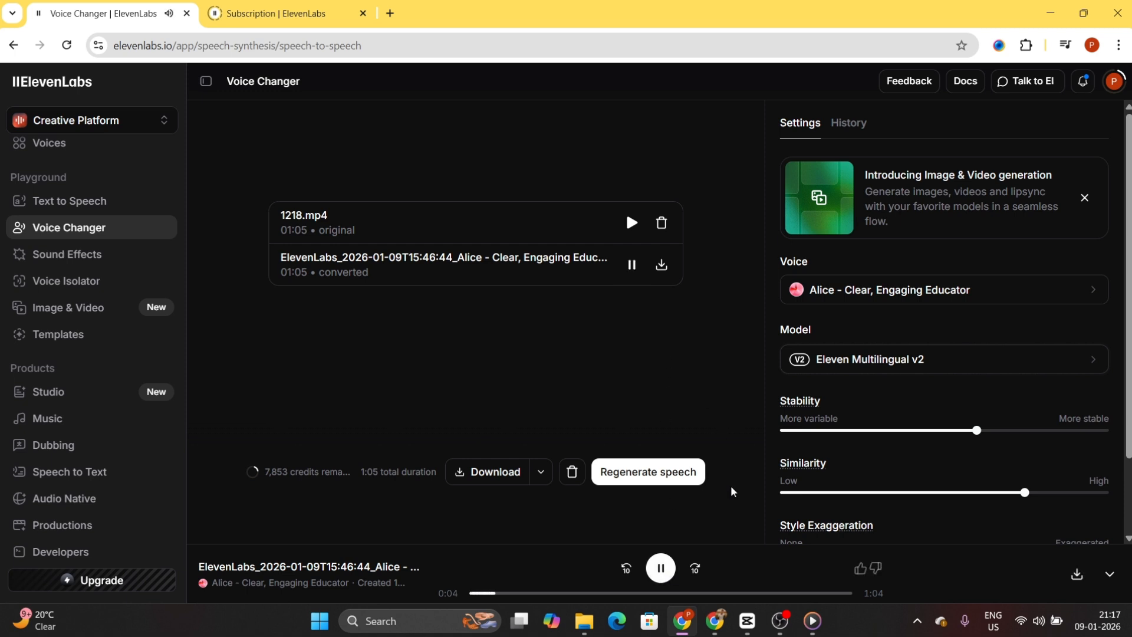
left_click(659, 569)
key("ctrl+Tab")
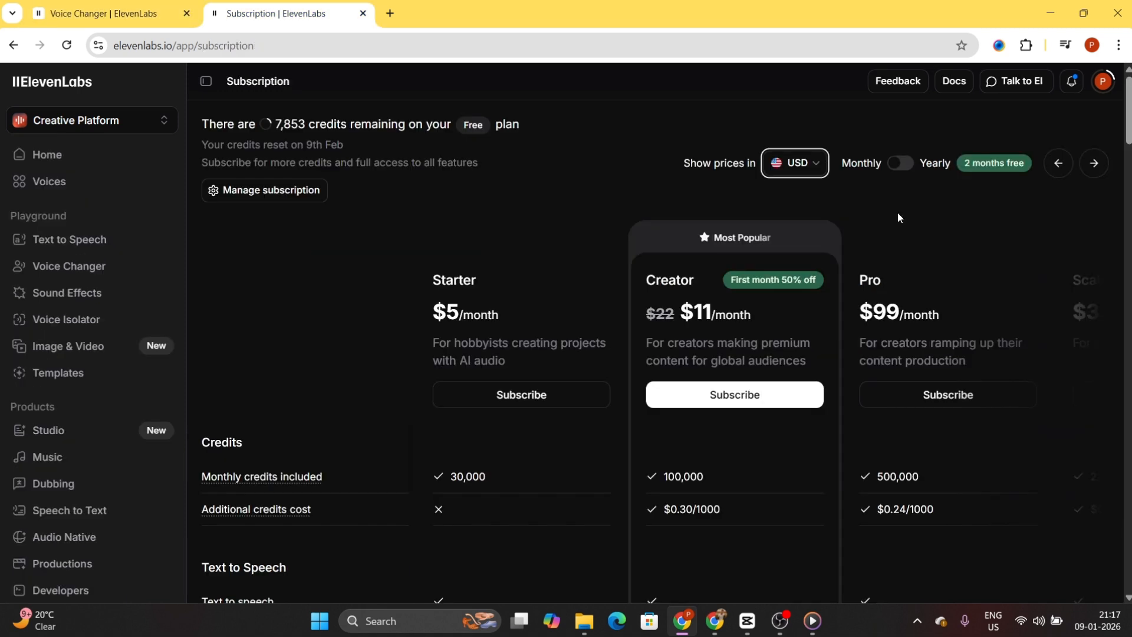